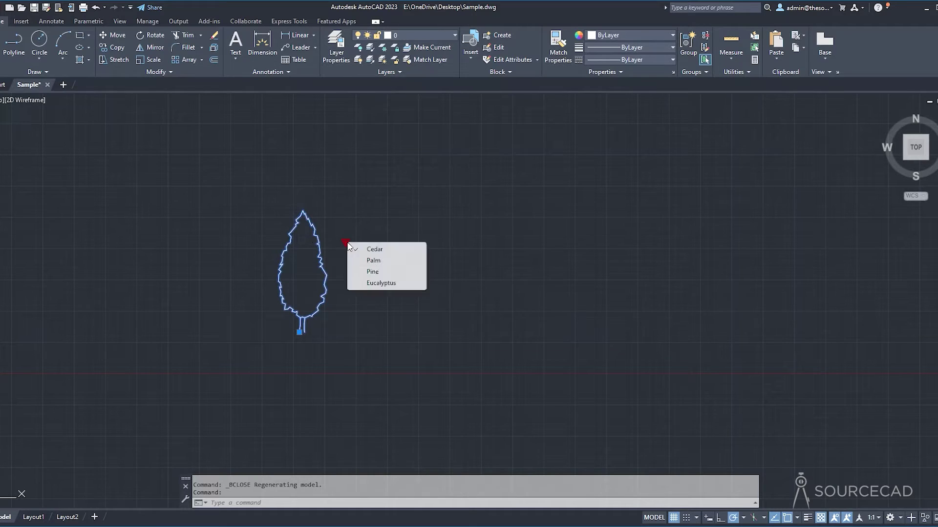
# - Switch the tree block's visibility state to Palm, then back to Pine
pyautogui.click(372, 261)
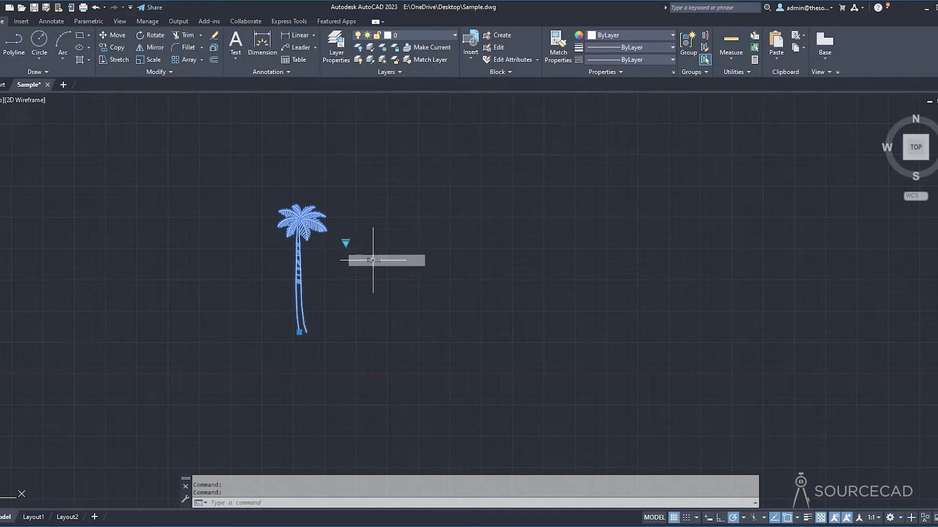
pyautogui.click(346, 242)
pyautogui.click(378, 269)
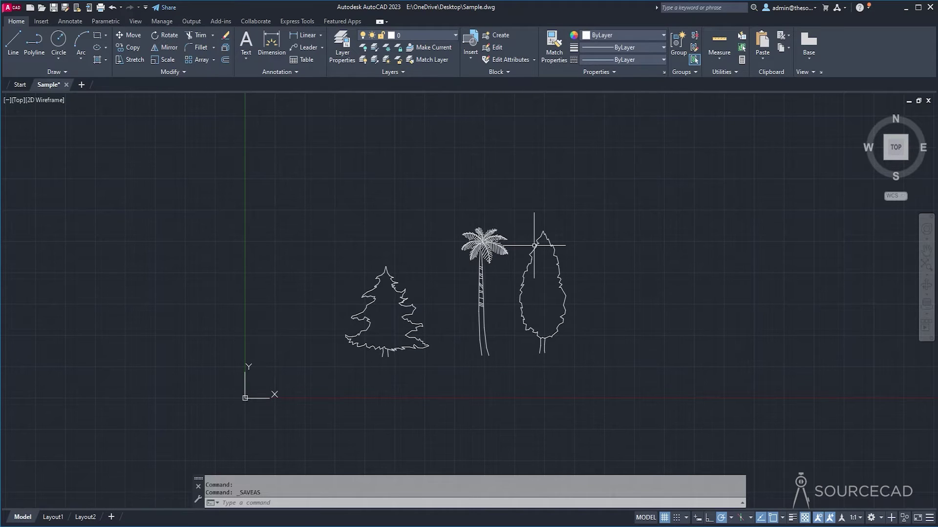
pyautogui.click(471, 51)
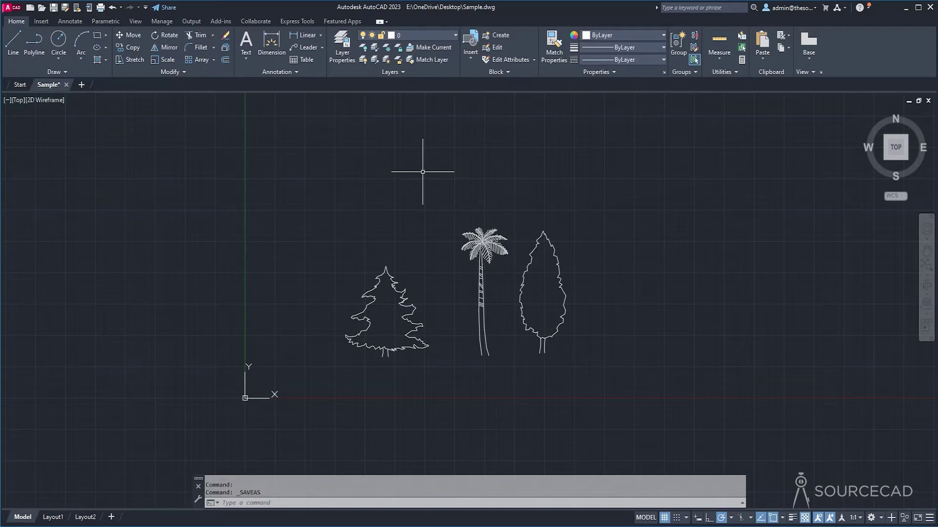
# - Open DesignCenter with ADC and browse to the Landscaping.dwg blocks in the en-us samples
pyautogui.write('ad')
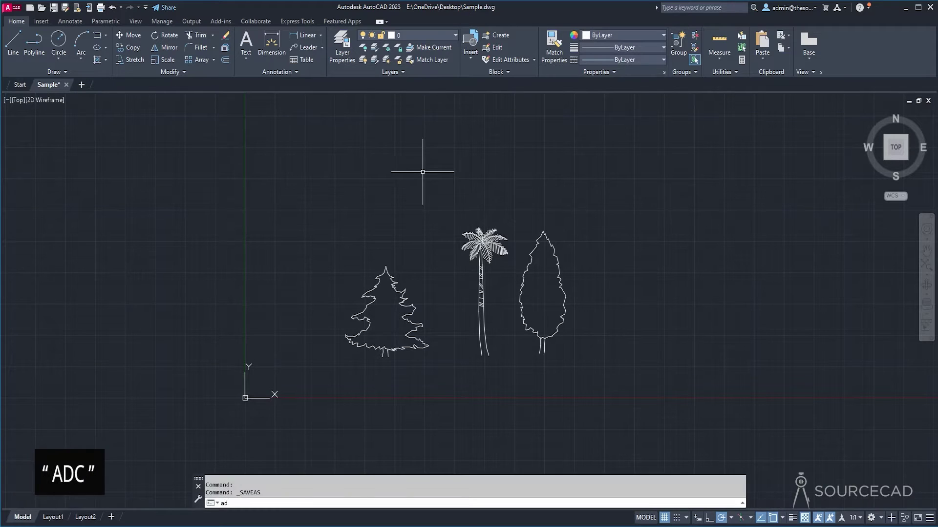
pyautogui.write('c')
pyautogui.press('Return')
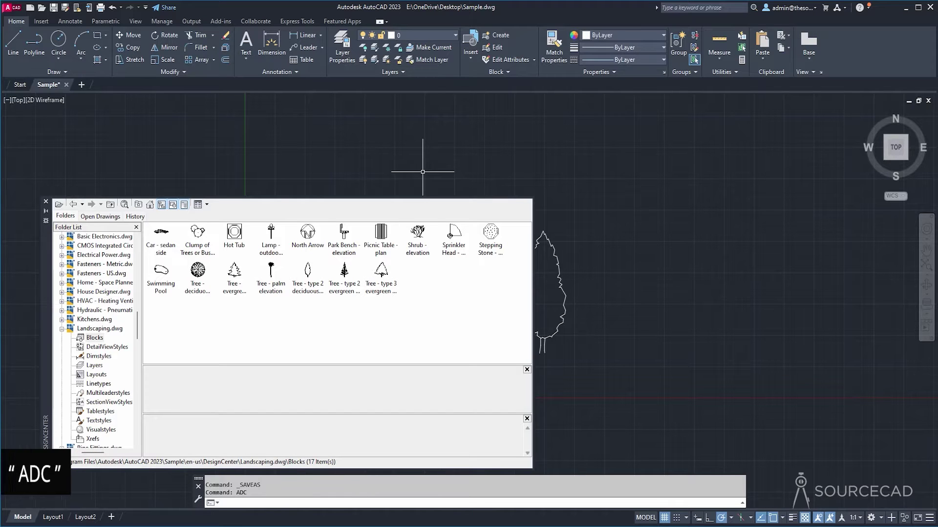
pyautogui.moveTo(43, 256); pyautogui.dragTo(89, 191)
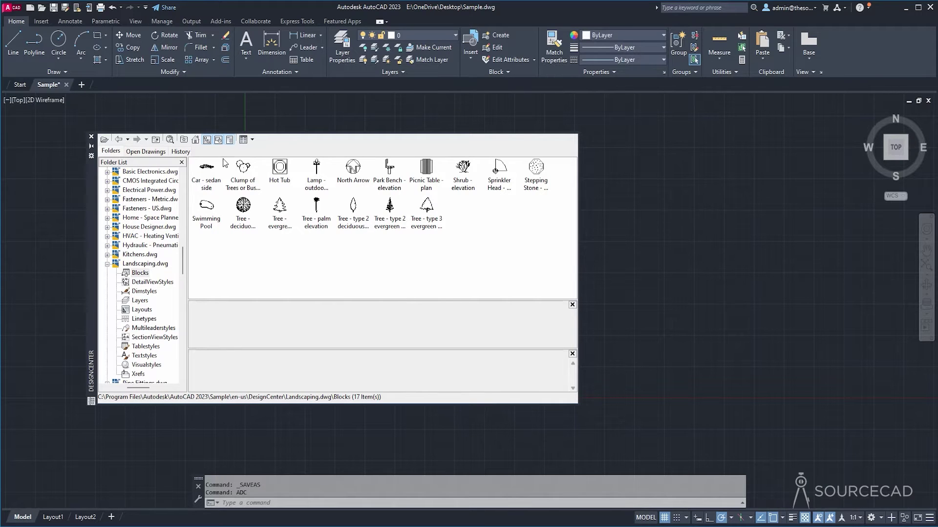
pyautogui.click(195, 141)
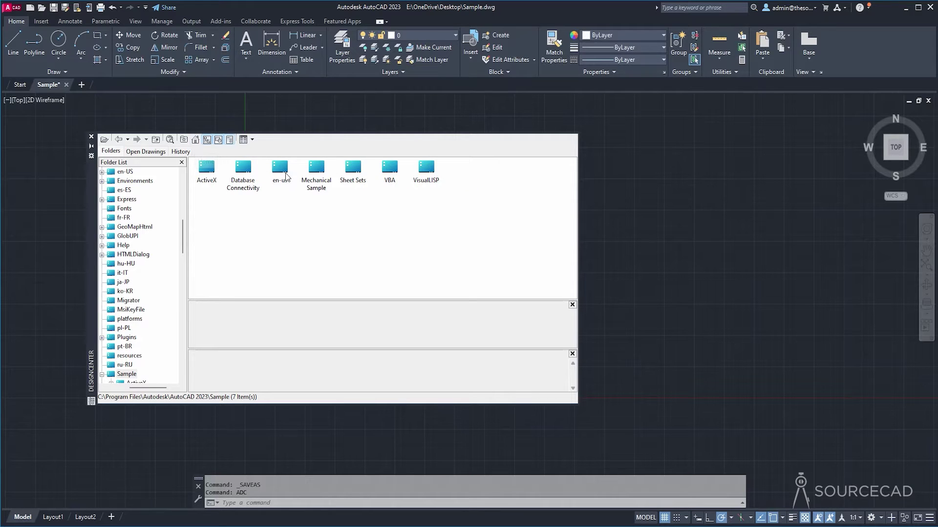
pyautogui.doubleClick(280, 169)
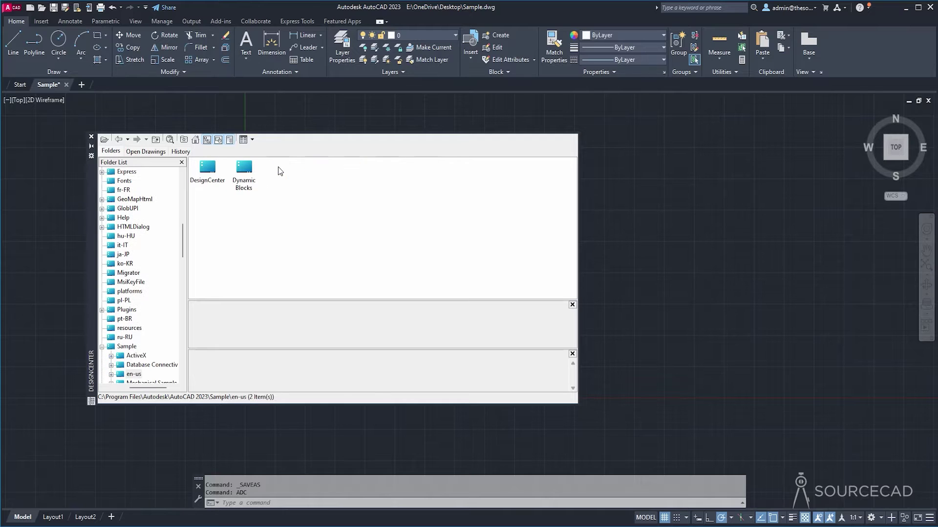
pyautogui.doubleClick(207, 168)
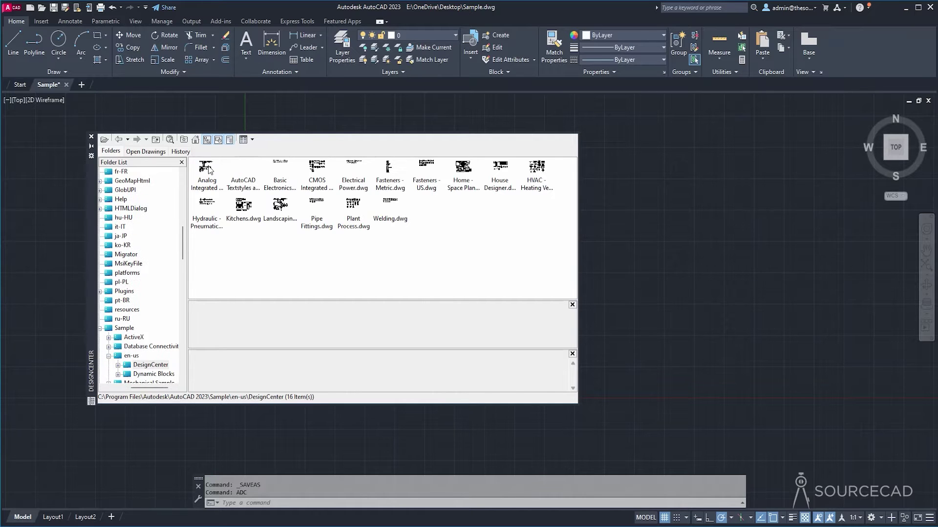
pyautogui.doubleClick(280, 209)
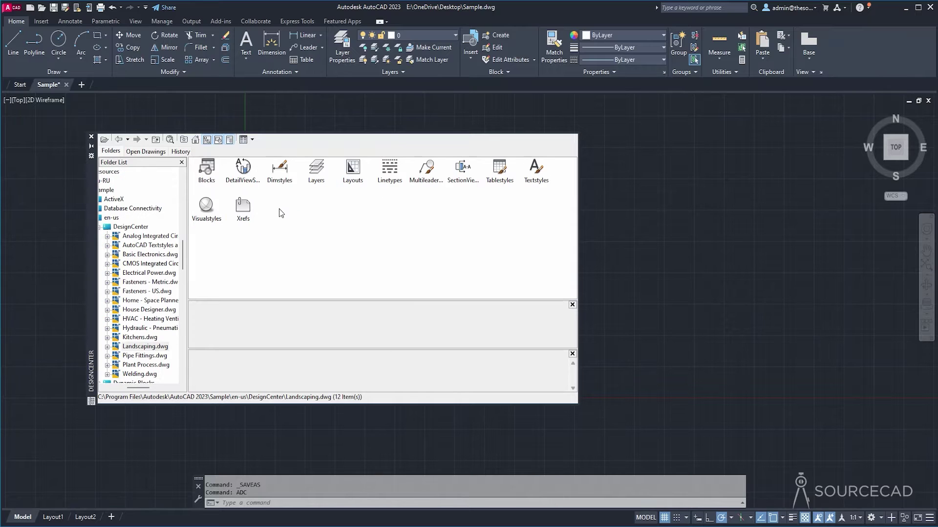
pyautogui.doubleClick(207, 170)
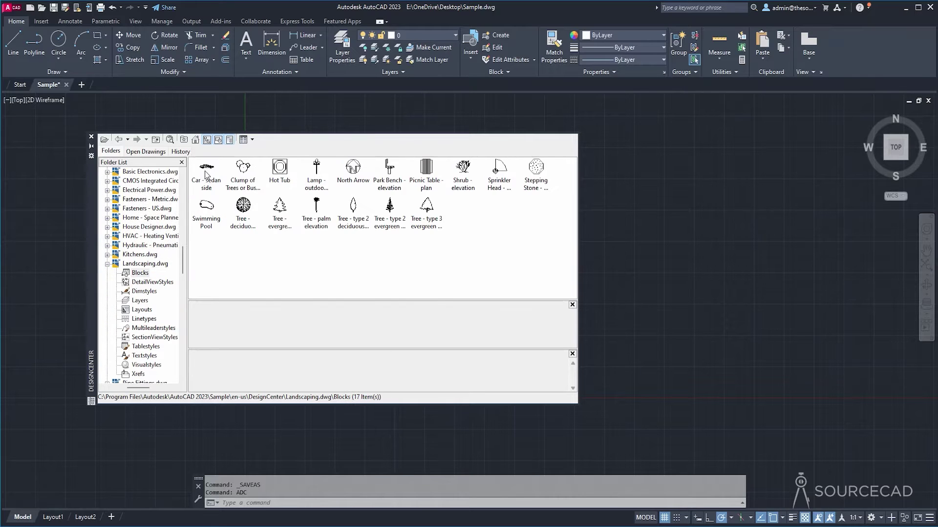
# - Drag 'Tree - type 2 evergreen elevation' into the drawing right of the cedar, then close DesignCenter
pyautogui.click(282, 207)
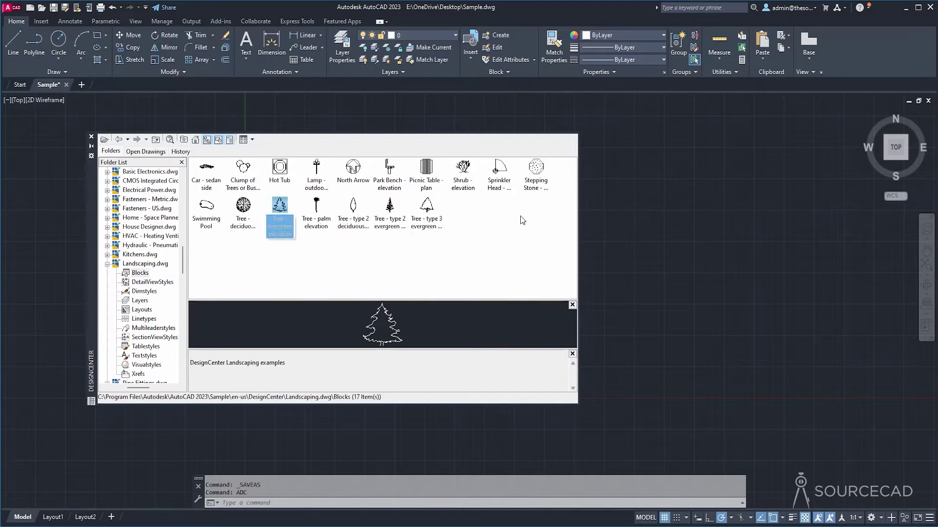
pyautogui.click(390, 212)
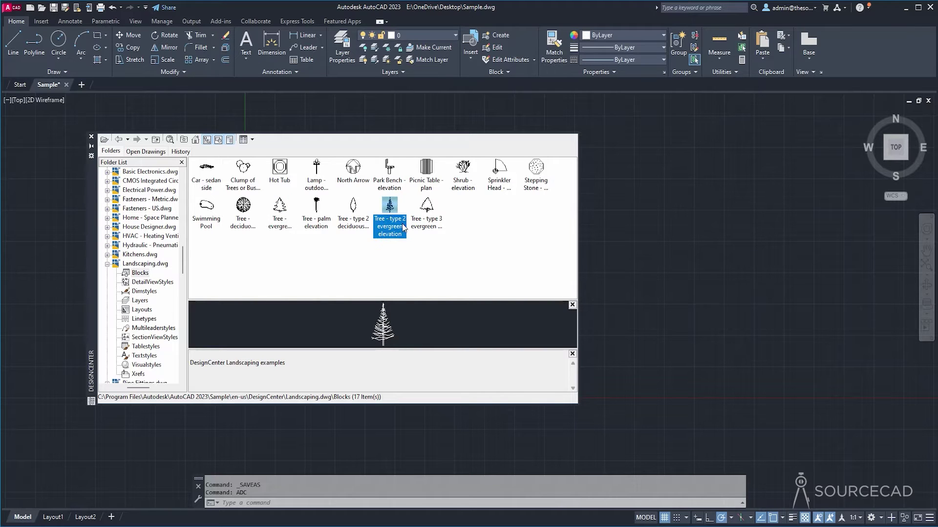
pyautogui.click(390, 212)
pyautogui.moveTo(565, 264); pyautogui.dragTo(665, 275)
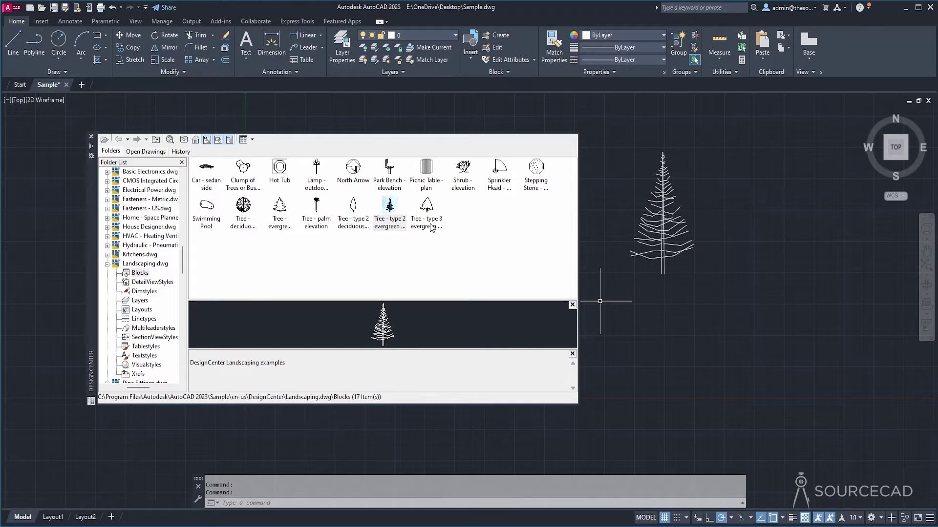
pyautogui.click(92, 137)
# - Move the type 2 evergreen tree down by its base grip onto the other trees' baseline
pyautogui.click(664, 249)
pyautogui.click(663, 274)
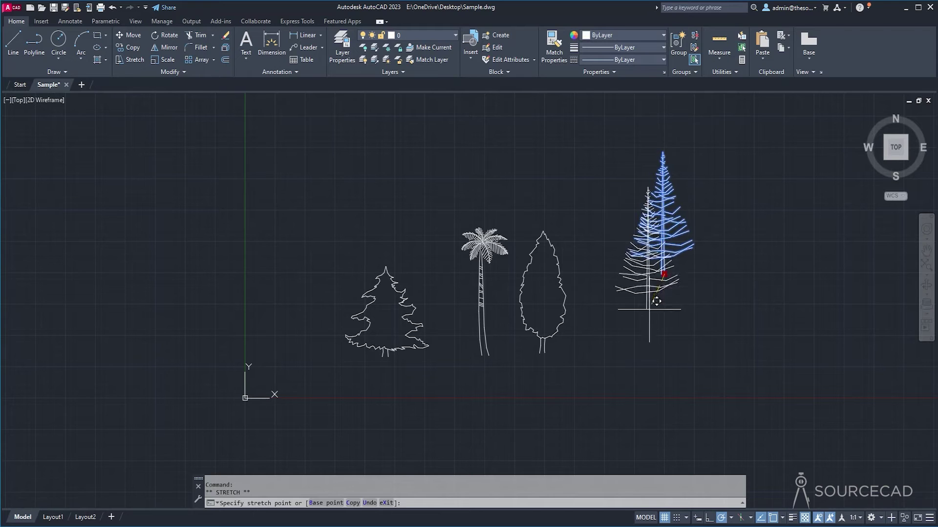
pyautogui.click(642, 346)
pyautogui.press('Escape')
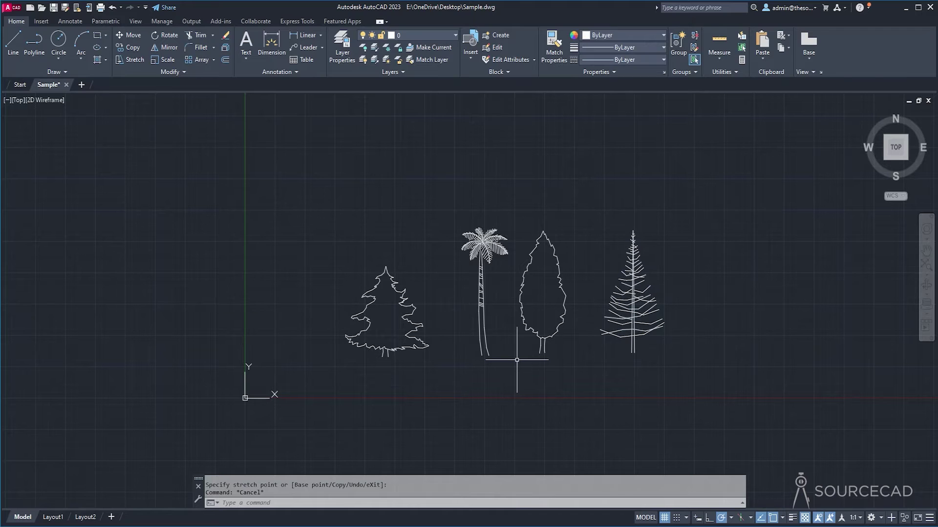
pyautogui.moveTo(517, 360); pyautogui.dragTo(440, 389, button='middle')
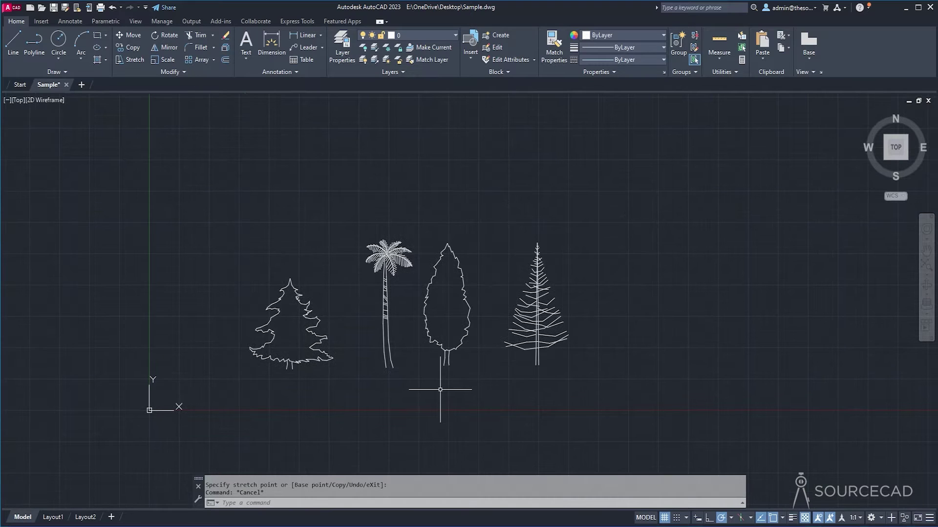
pyautogui.click(228, 195)
# - Copy the four selected trees to the right, forming a row of eight trees
pyautogui.click(693, 446)
pyautogui.moveTo(611, 402); pyautogui.dragTo(469, 409, button='middle')
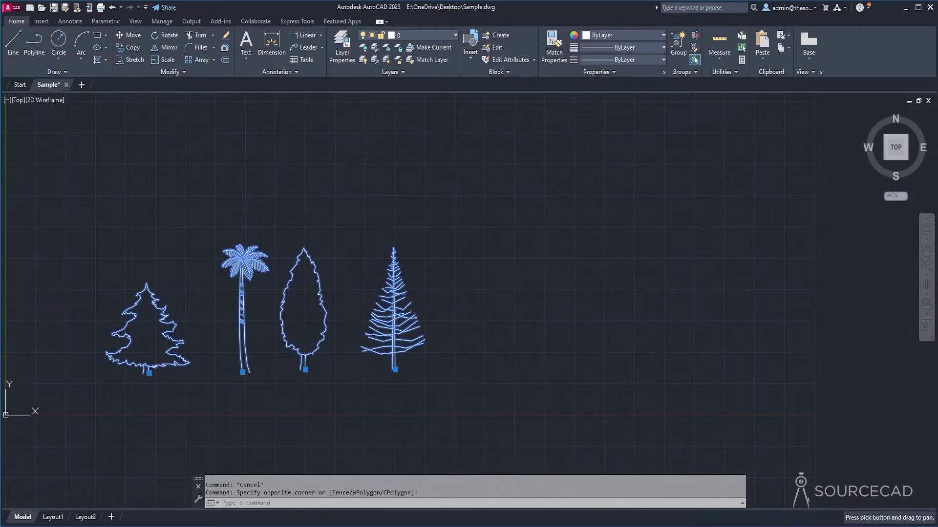
pyautogui.click(140, 49)
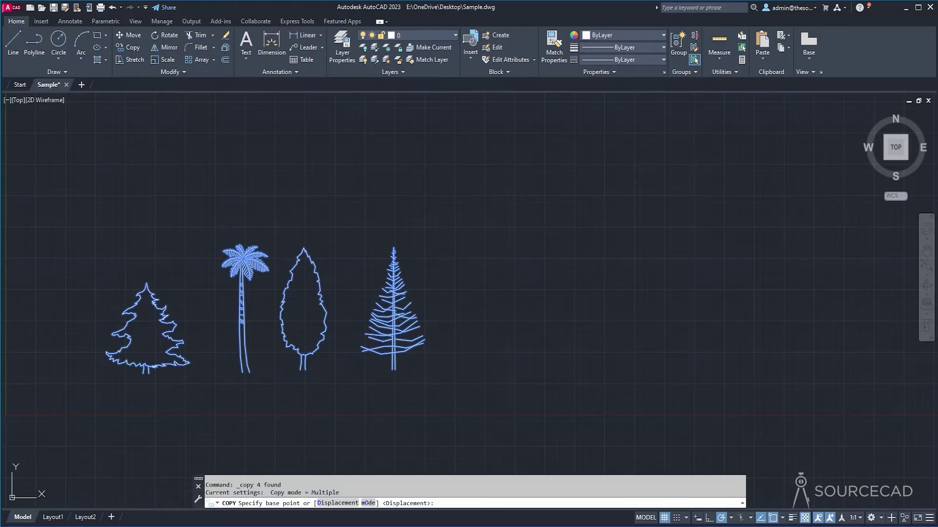
pyautogui.click(226, 150)
pyautogui.press('Escape')
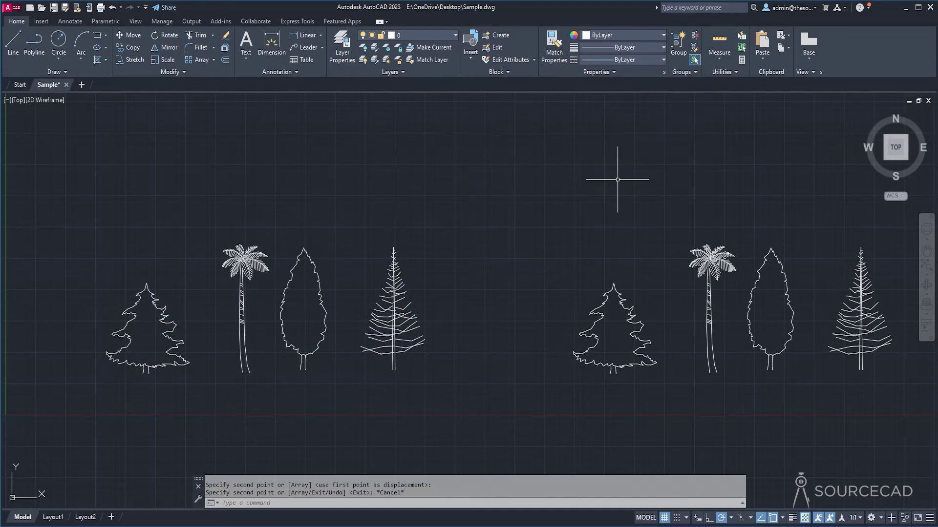
pyautogui.moveTo(445, 259); pyautogui.dragTo(440, 256, button='middle')
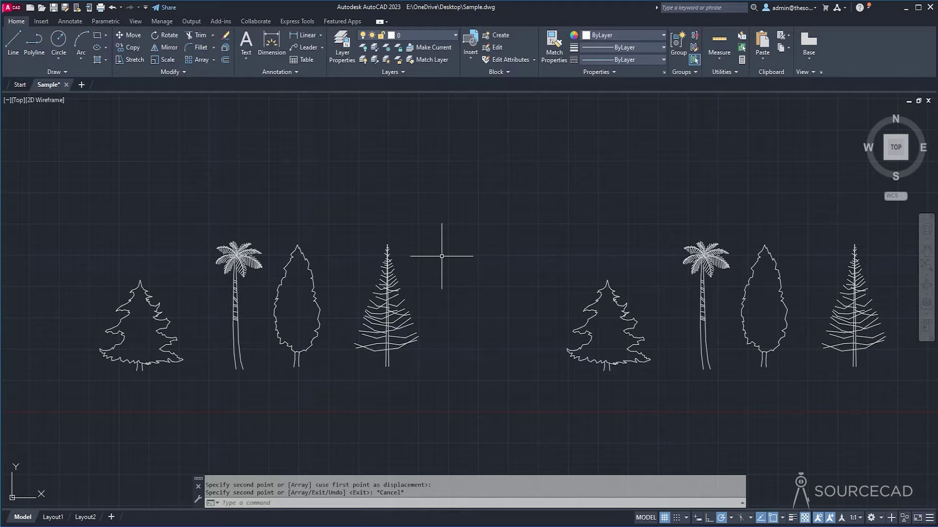
pyautogui.moveTo(354, 215); pyautogui.dragTo(560, 205, button='middle')
pyautogui.click(454, 251)
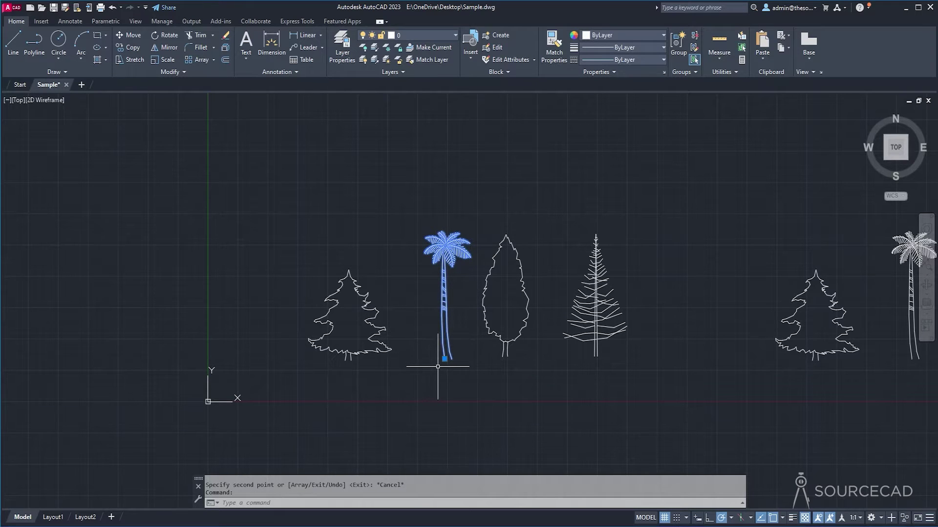
# - Move the palm onto the pine's trunk base, then abandon a first attempt to move the cedar
pyautogui.click(445, 359)
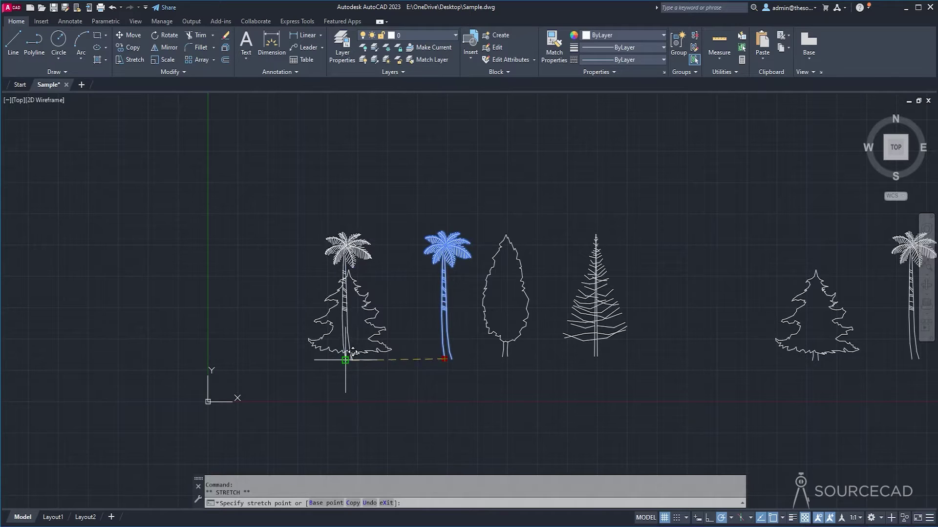
pyautogui.click(345, 359)
pyautogui.click(490, 334)
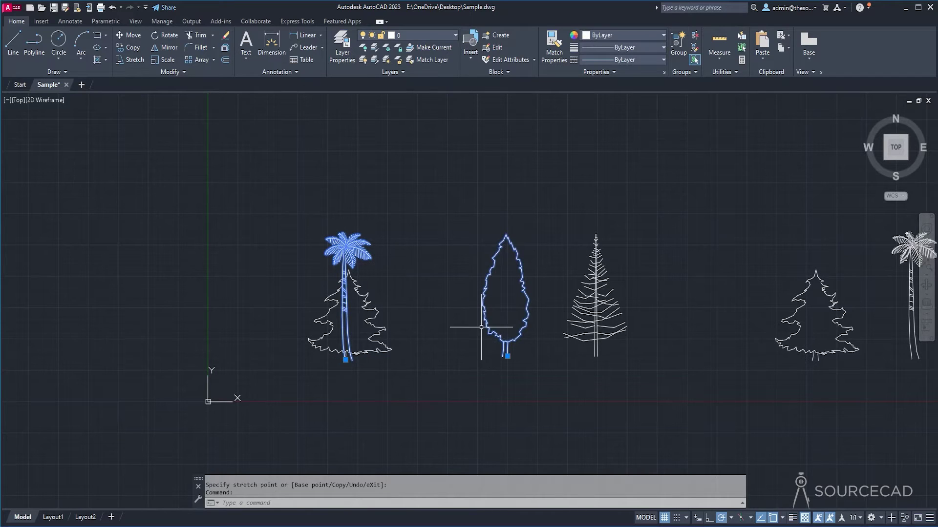
pyautogui.click(128, 35)
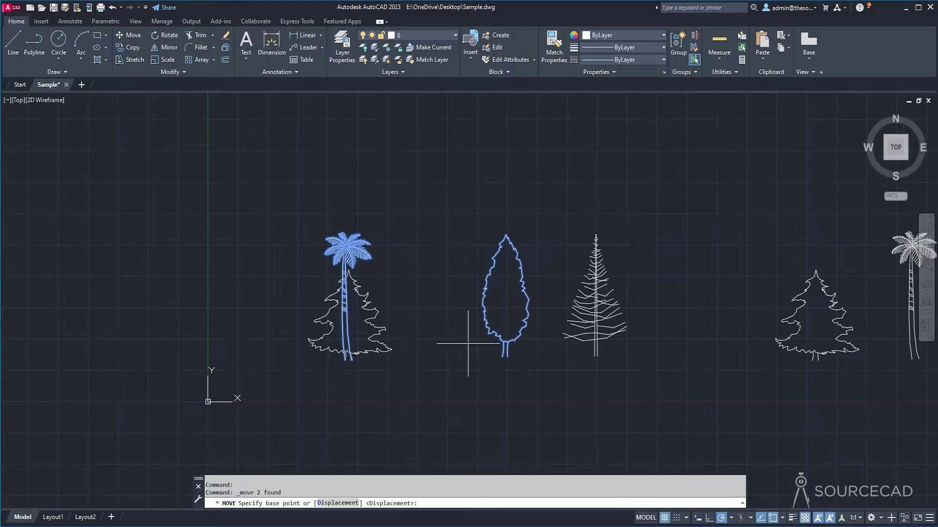
pyautogui.scroll(3, 468, 343)
pyautogui.click(554, 375)
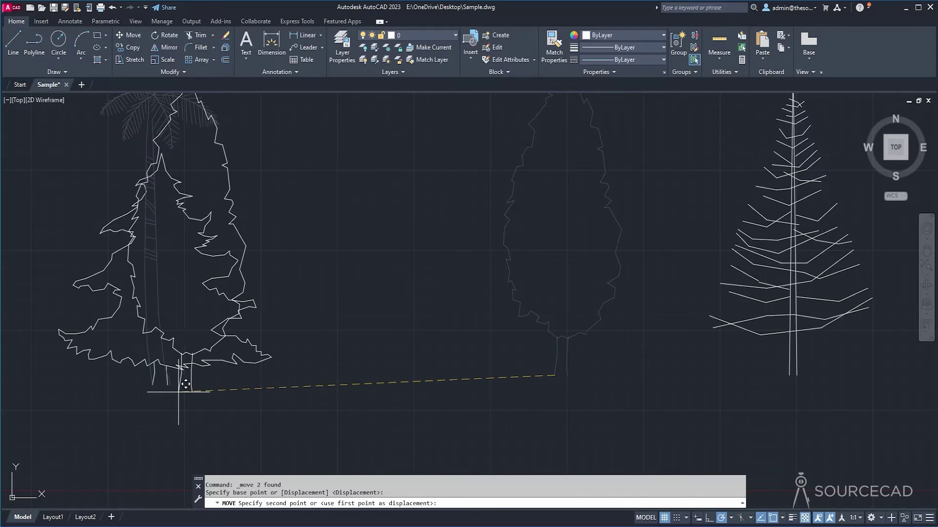
pyautogui.press('Escape')
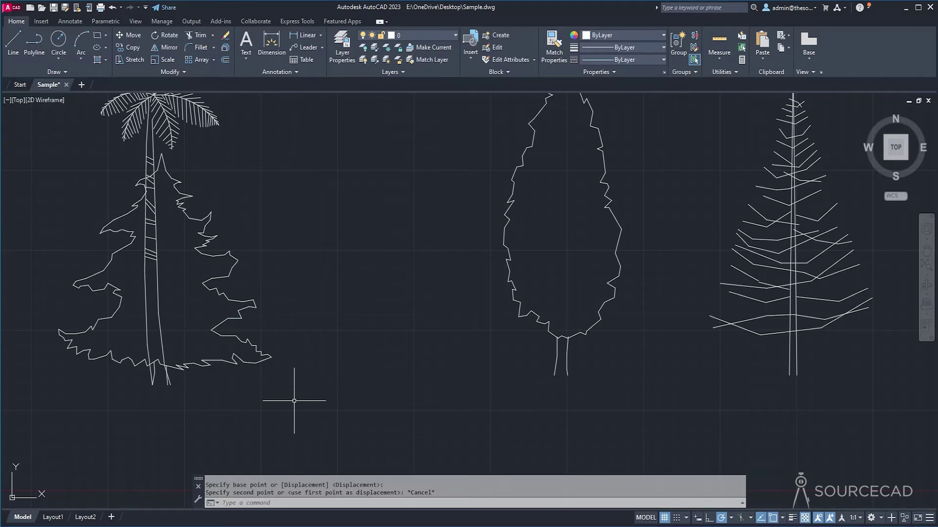
# - Move the cypress by its trunk base onto the palm's trunk base
pyautogui.click(128, 36)
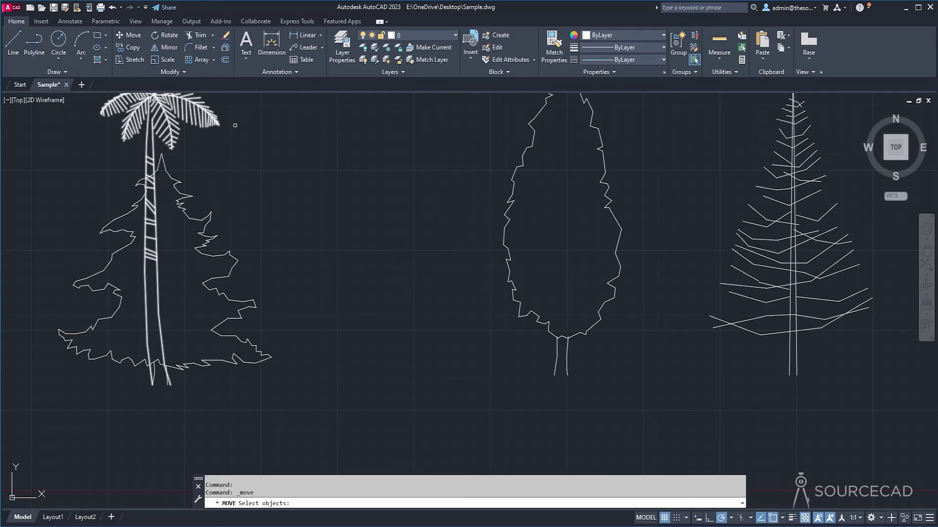
pyautogui.click(515, 195)
pyautogui.press('Return')
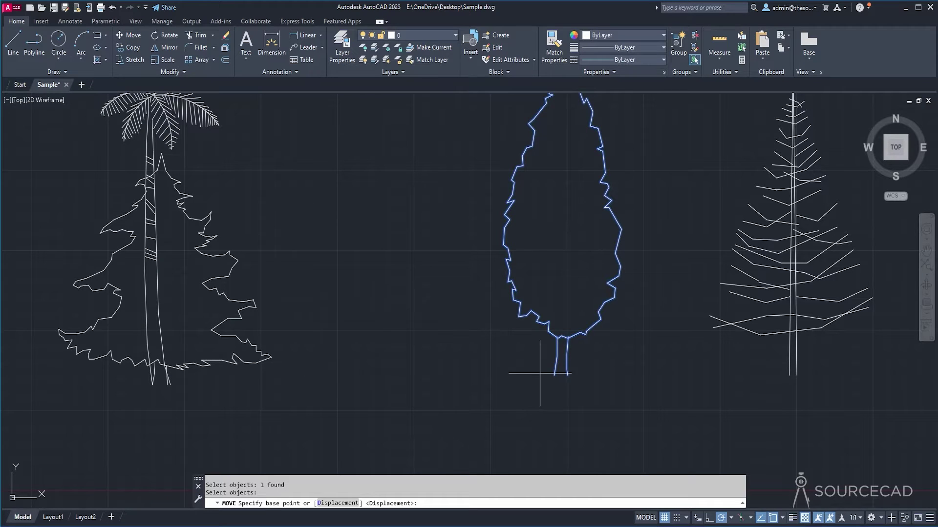
pyautogui.click(555, 375)
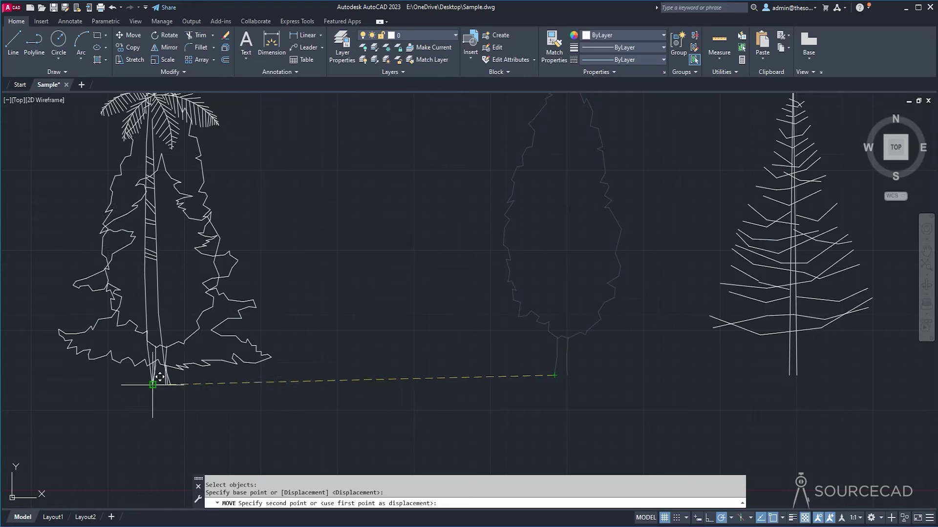
pyautogui.click(153, 383)
# - Move the branching pine onto the stacked trunk base and centre the stack in view
pyautogui.click(761, 264)
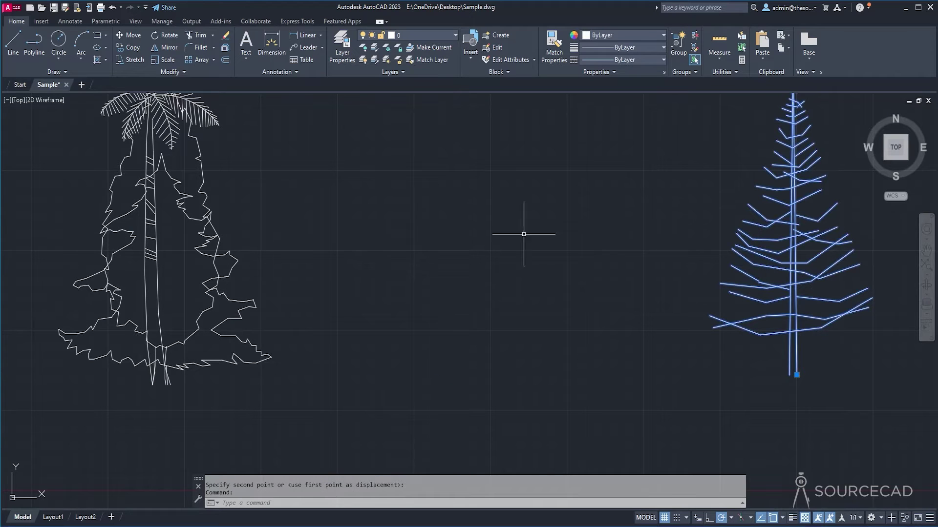
pyautogui.click(128, 36)
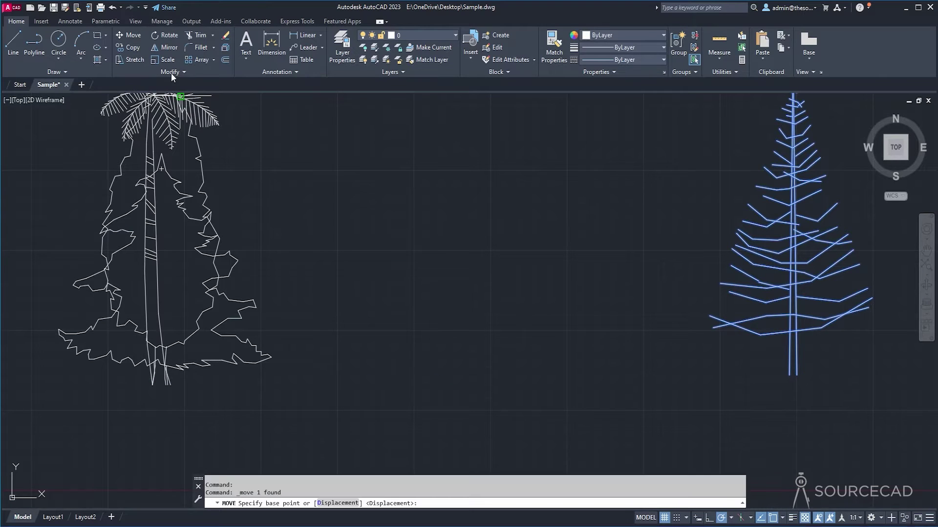
pyautogui.click(790, 375)
pyautogui.click(149, 380)
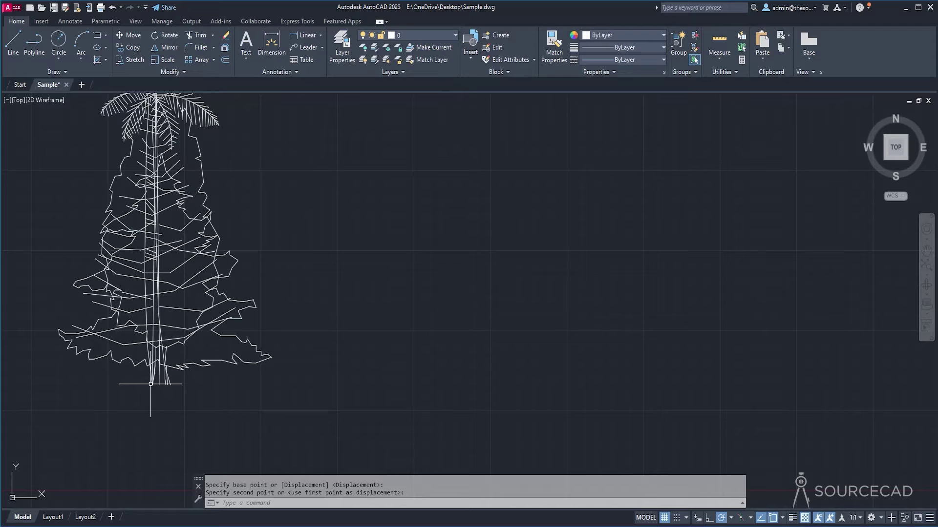
pyautogui.moveTo(337, 205); pyautogui.dragTo(435, 234, button='middle')
pyautogui.scroll(-2, 436, 236)
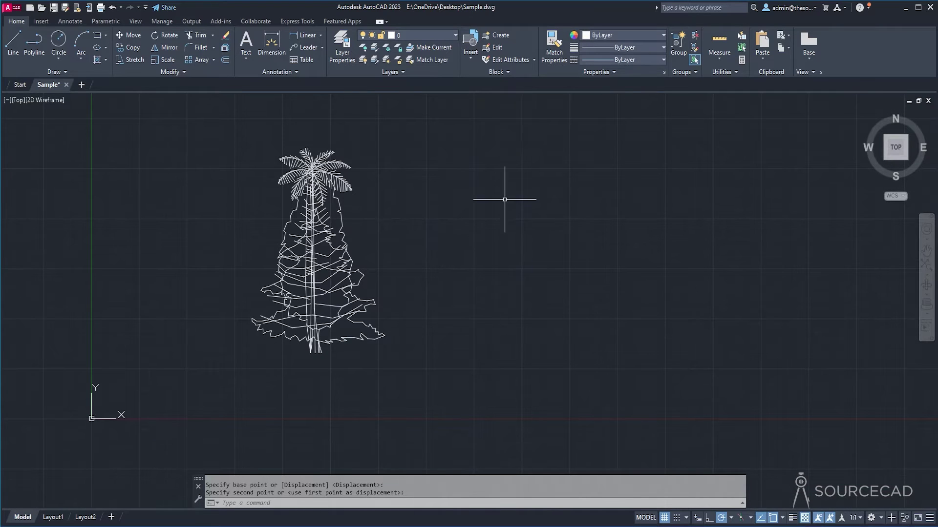
pyautogui.click(498, 36)
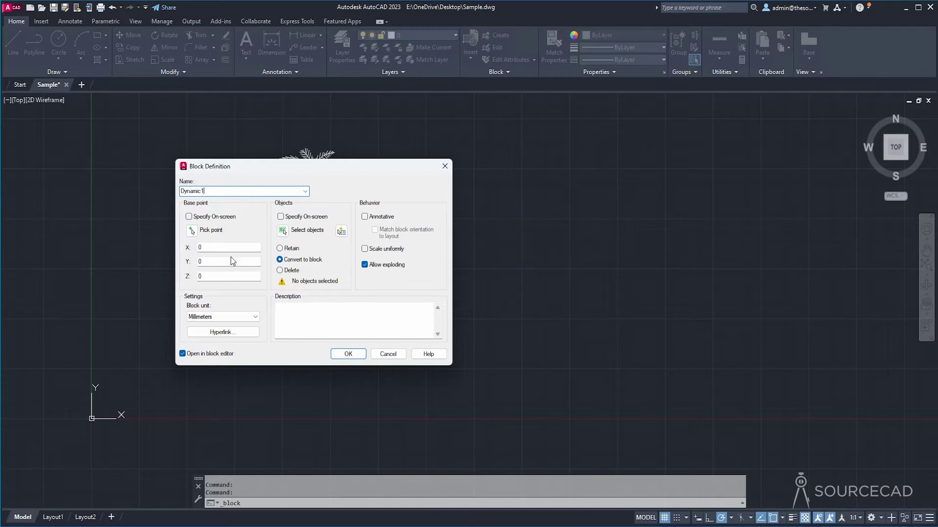
# - Create block Dynamic1 from the four stacked trees, base point at the trunk base, opening in Block Editor
pyautogui.click(191, 231)
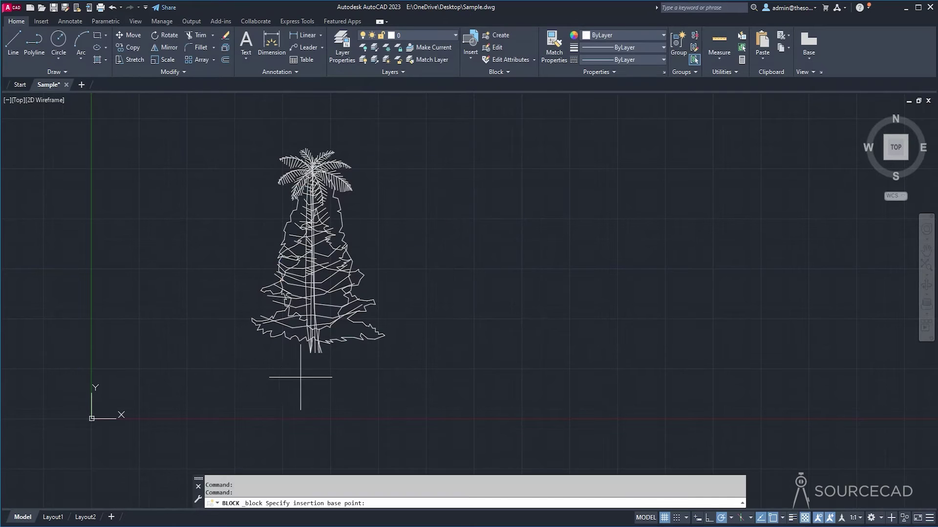
pyautogui.click(310, 352)
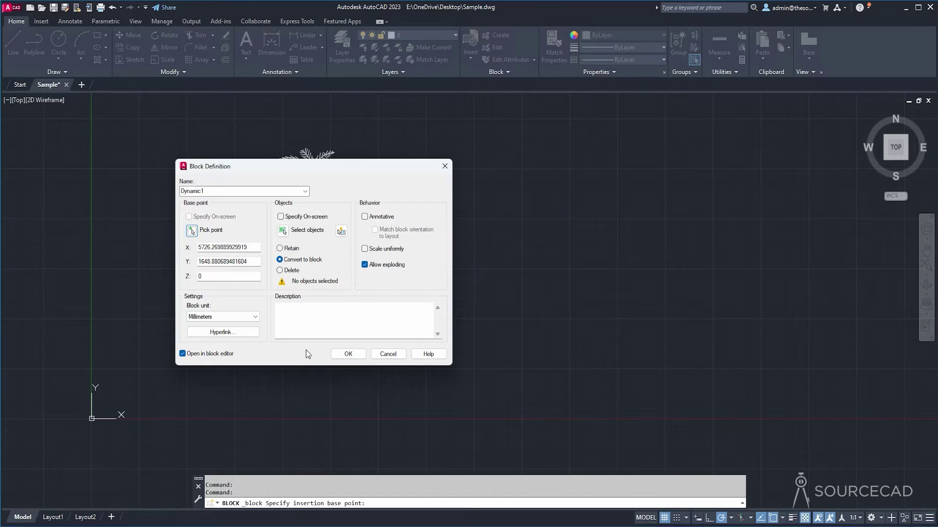
pyautogui.click(283, 232)
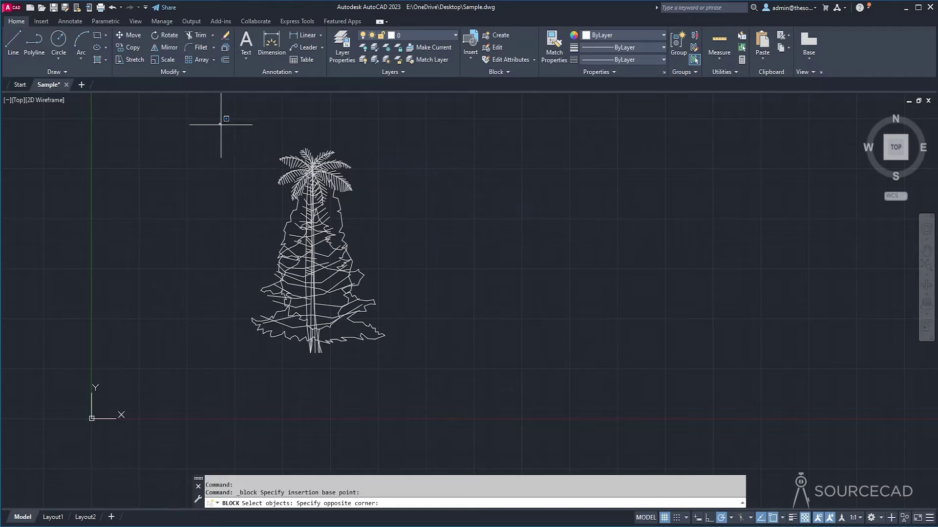
pyautogui.click(433, 377)
pyautogui.press('Return')
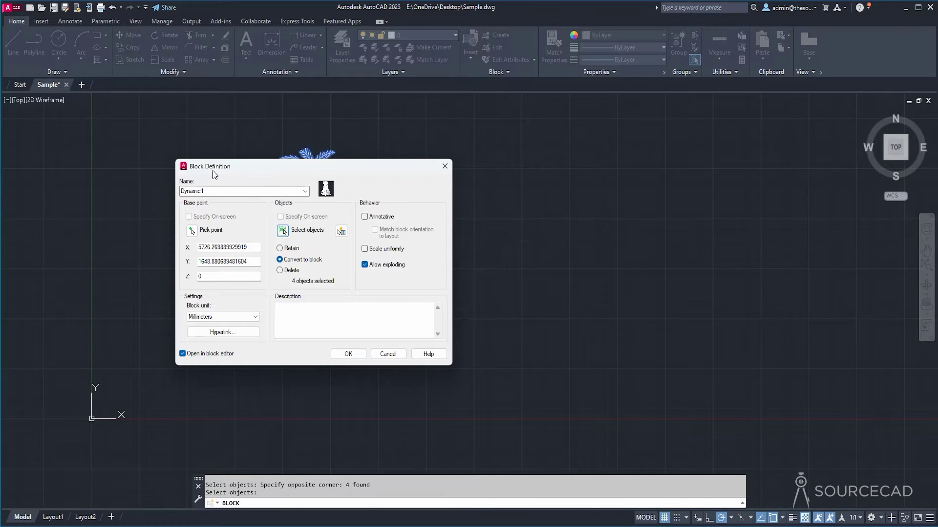
pyautogui.click(348, 354)
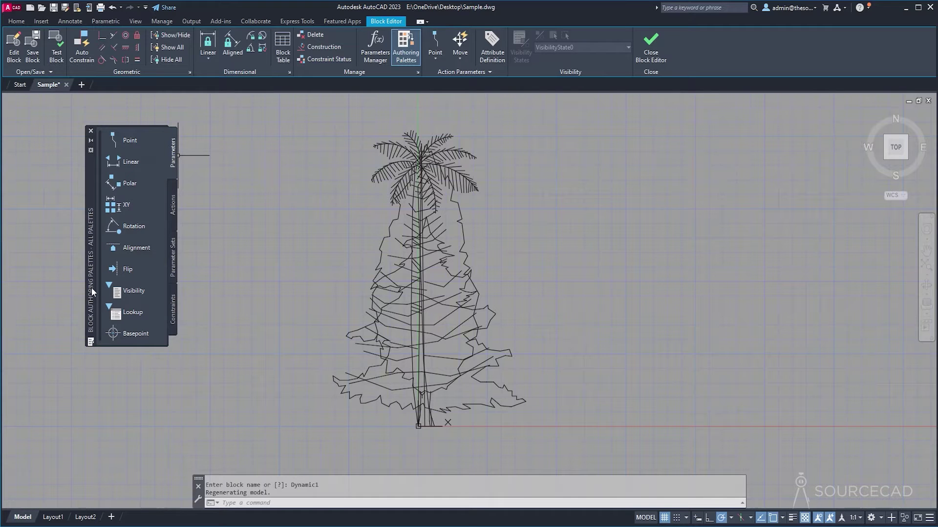
# - Pick the Visibility parameter from the Block Authoring Palettes' Parameters tab
pyautogui.click(129, 290)
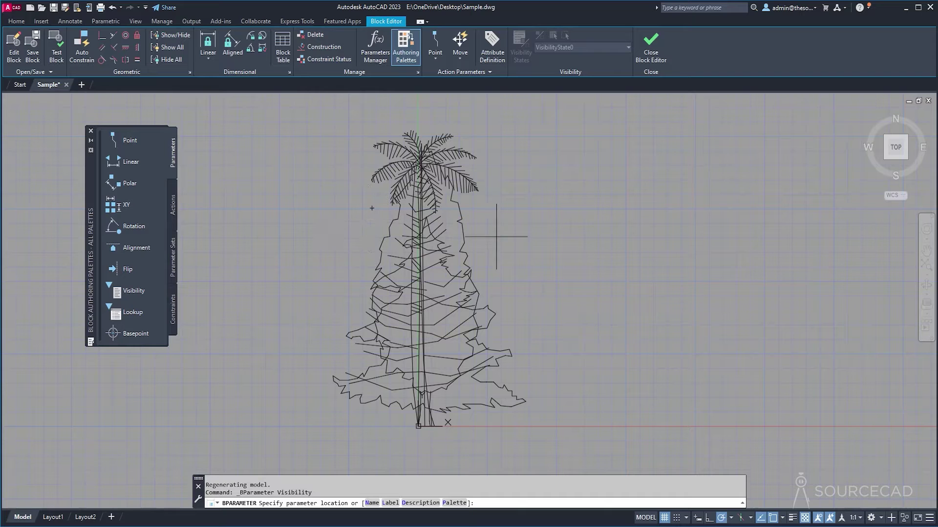
# - Place the Visibility1 parameter to the right of the stacked trees
pyautogui.click(509, 231)
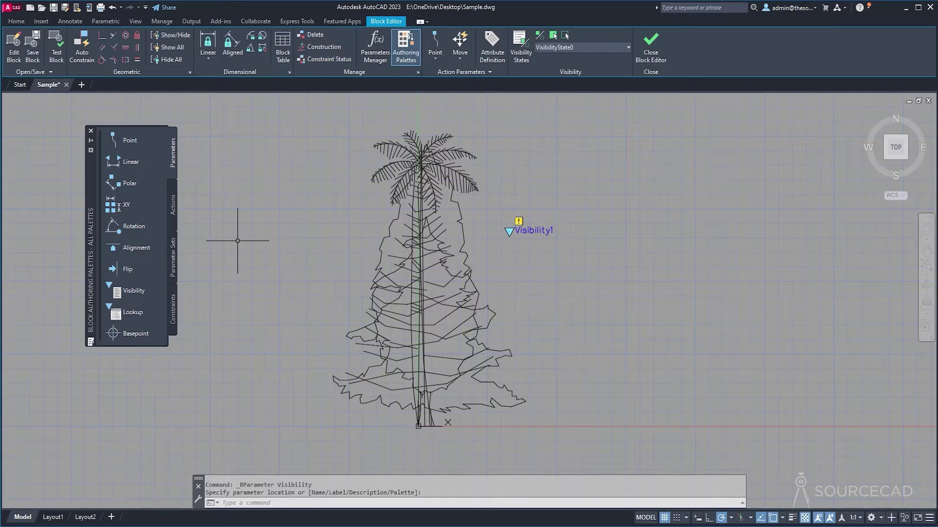
pyautogui.click(171, 205)
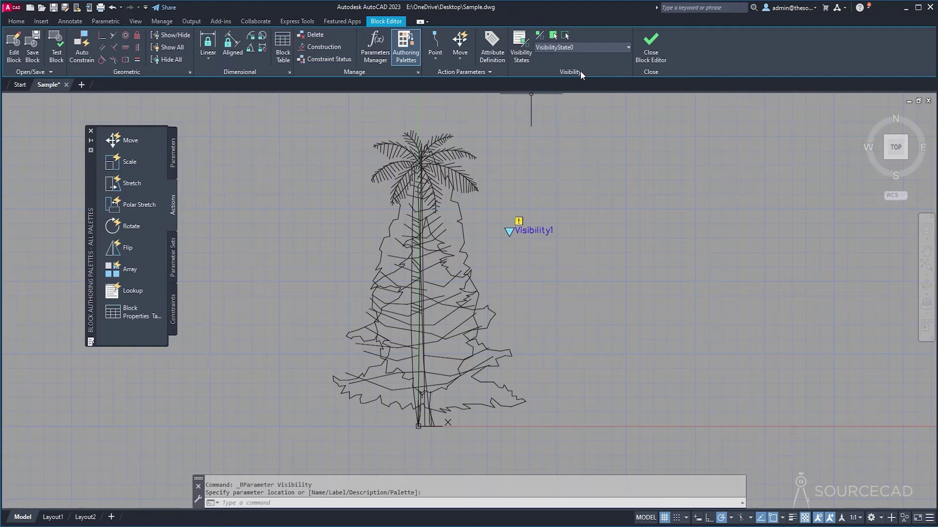
# - Open Visibility States and rename VisibilityState0 to Pine
pyautogui.click(520, 45)
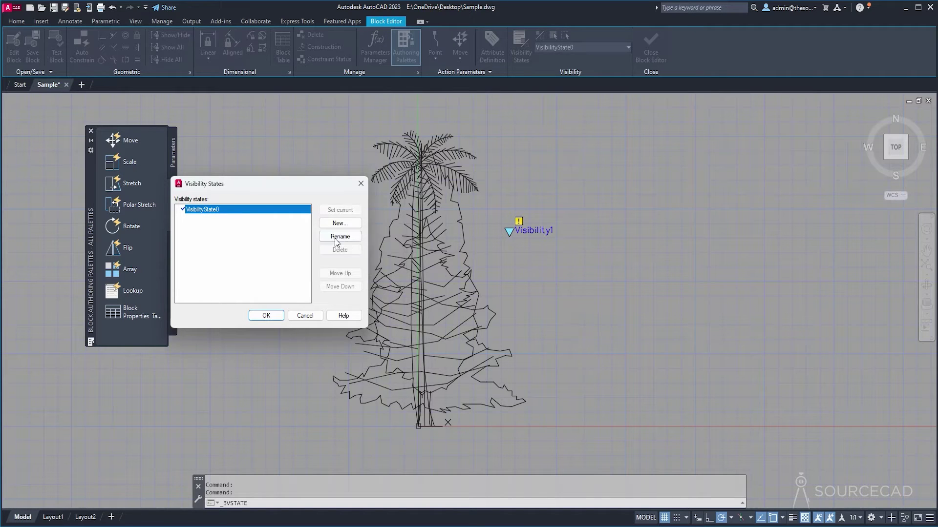
pyautogui.click(349, 239)
pyautogui.write('Pine')
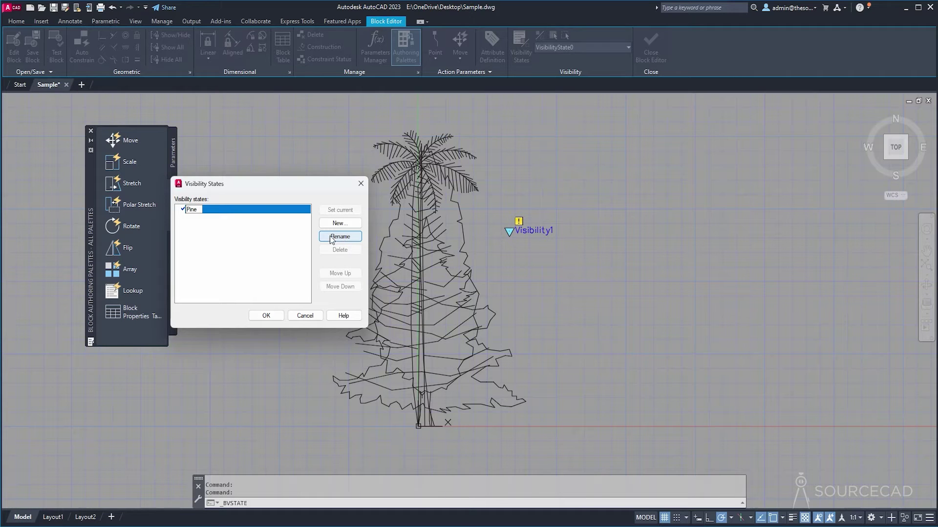
pyautogui.press('Return')
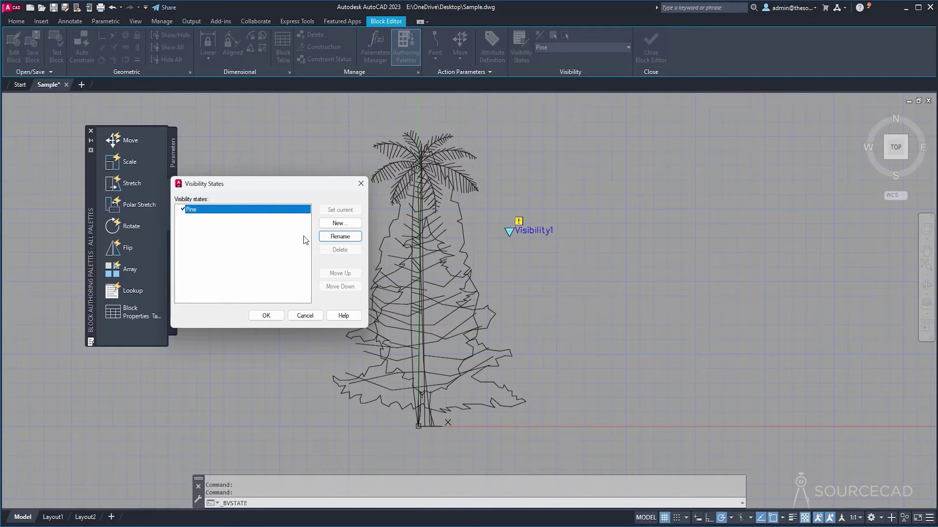
# - Add new visibility states Cedar, Palm and Eucalyptus and accept the list
pyautogui.click(340, 223)
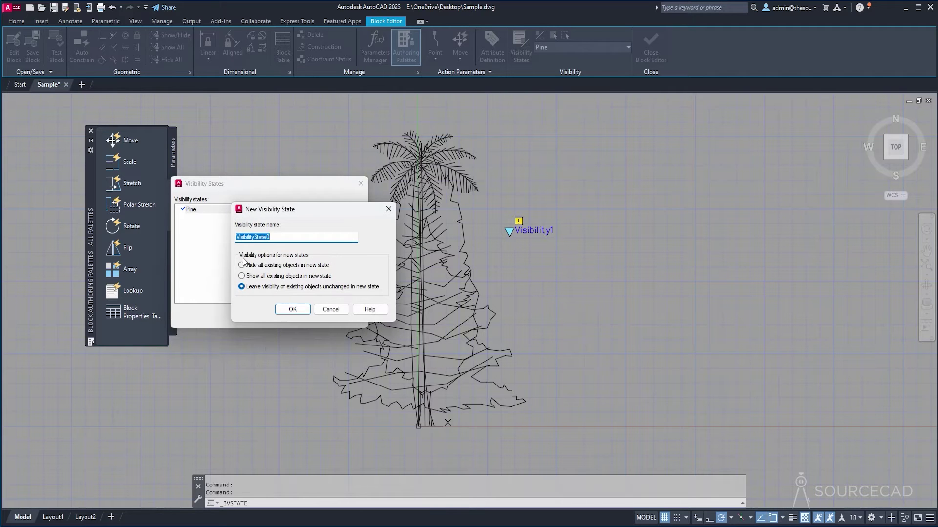
pyautogui.write('Cedar')
pyautogui.click(299, 311)
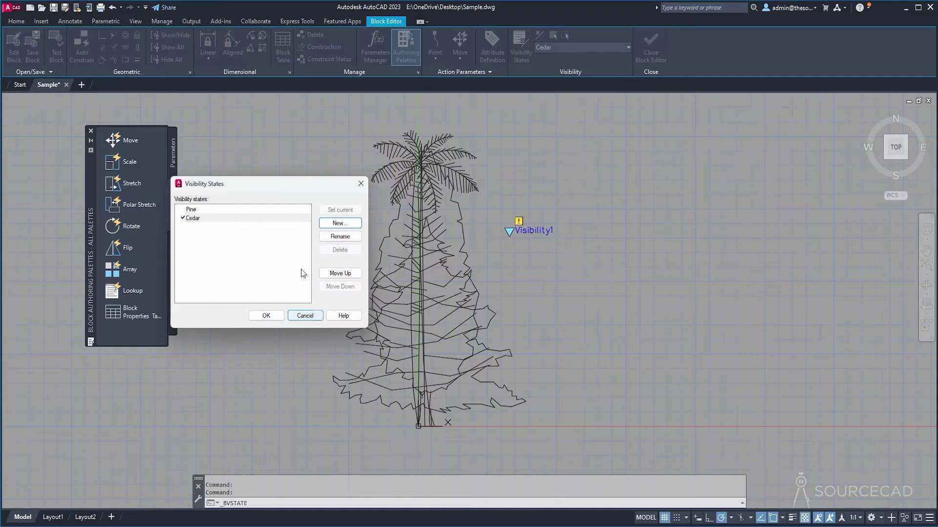
pyautogui.click(340, 223)
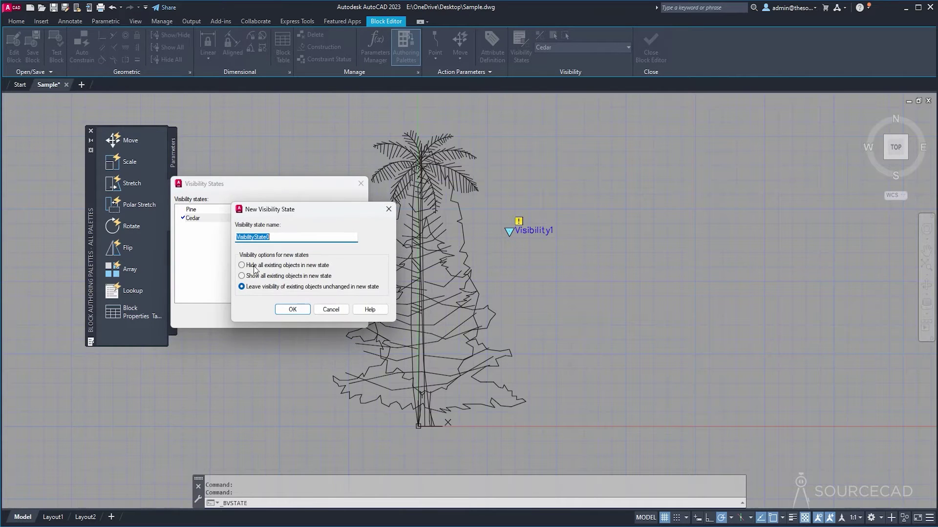
pyautogui.write('Palm')
pyautogui.click(300, 311)
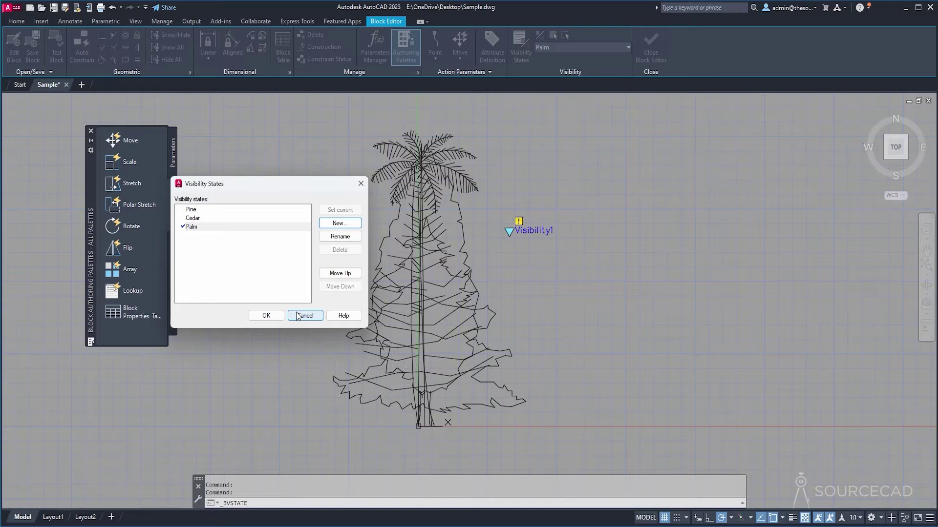
pyautogui.click(340, 223)
pyautogui.write('Eucalyptus')
pyautogui.click(293, 310)
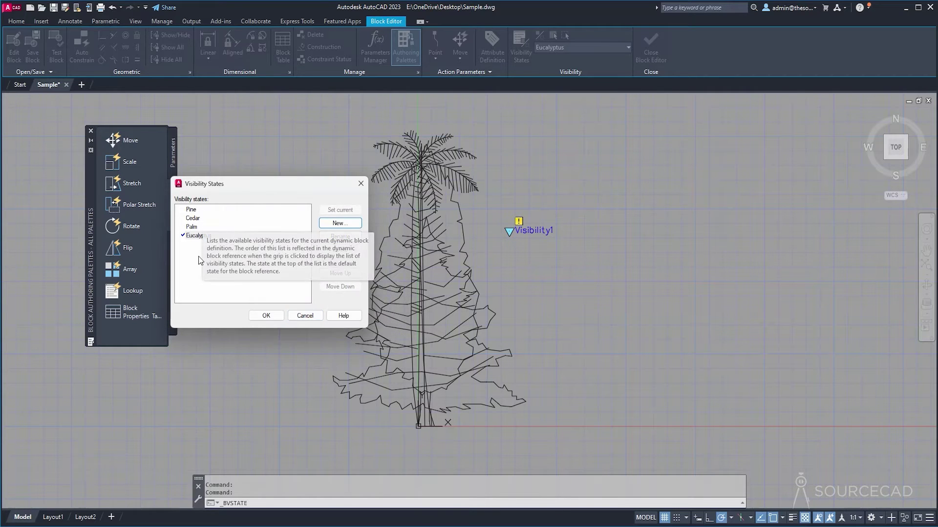
pyautogui.click(261, 315)
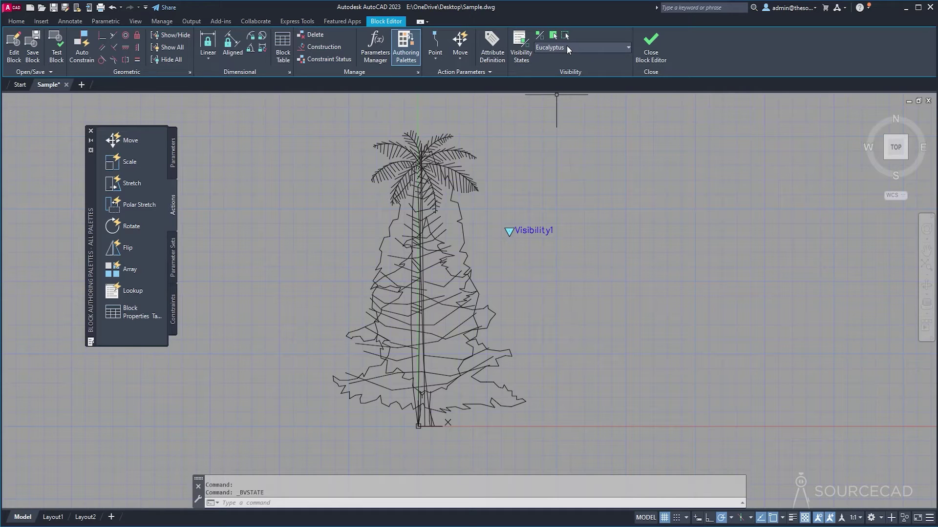
# - Switch the current visibility state to Pine, then Cedar, and finally back to Pine
pyautogui.click(570, 46)
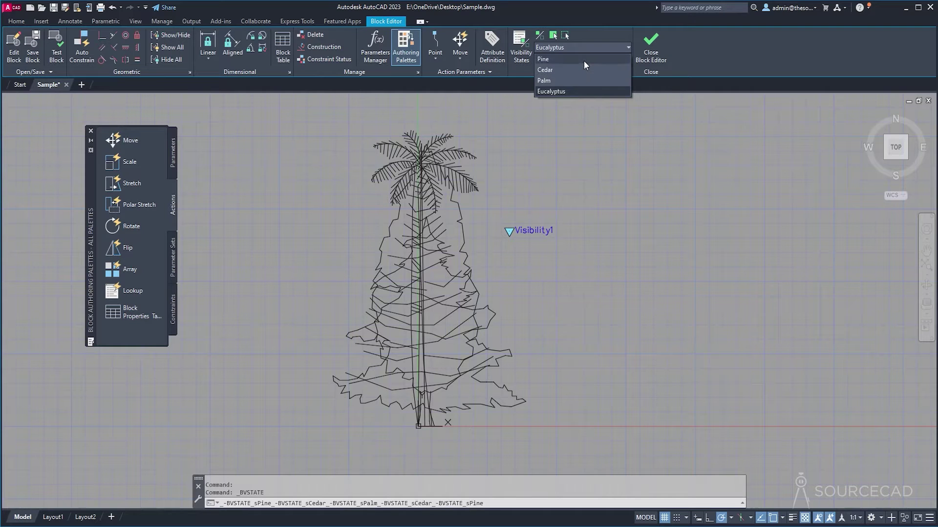
pyautogui.click(584, 59)
pyautogui.click(585, 49)
pyautogui.click(588, 68)
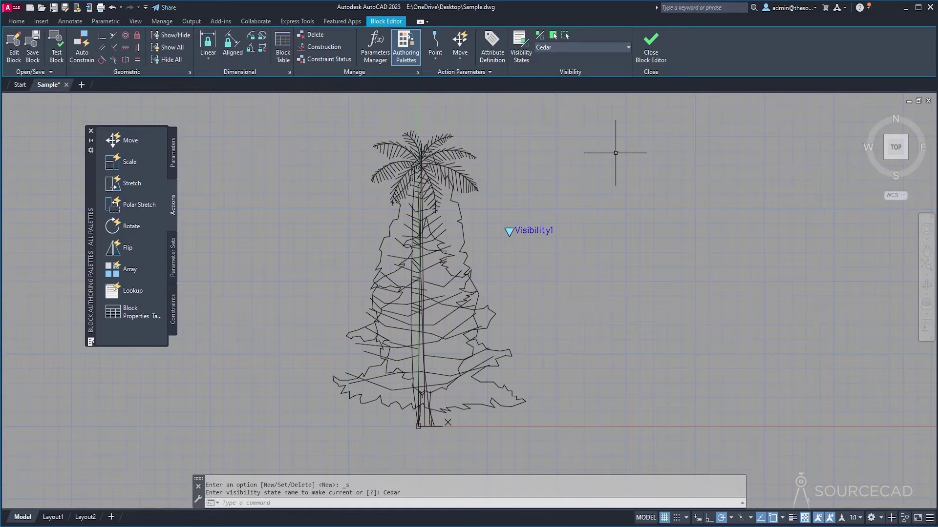
pyautogui.click(588, 46)
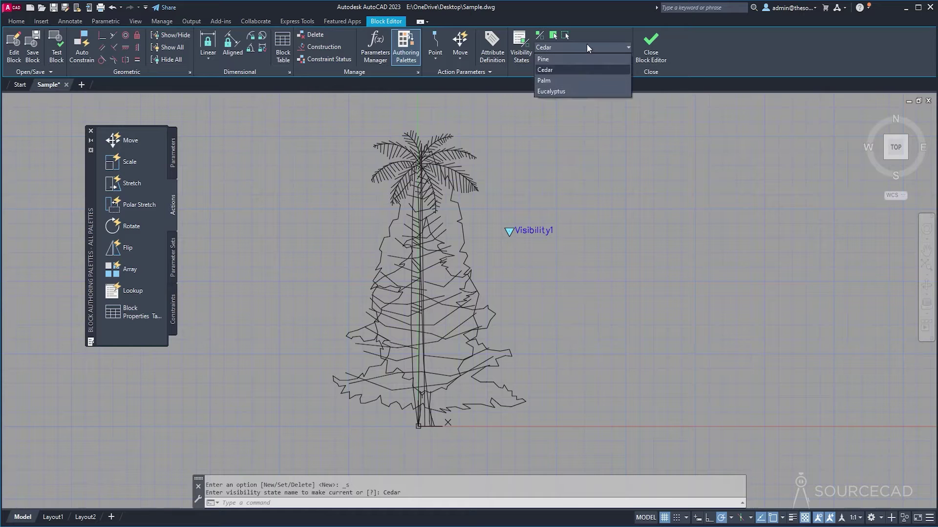
pyautogui.click(586, 59)
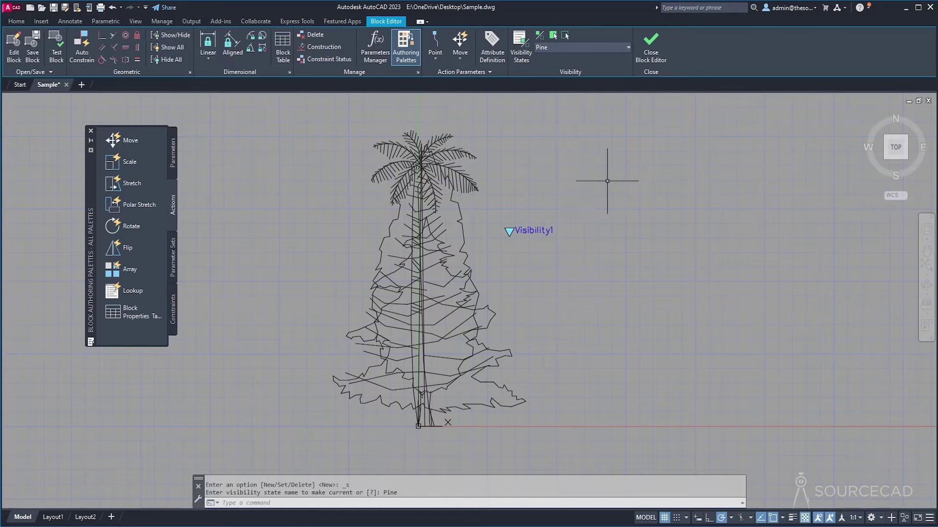
# - In the Pine state, hide the palm, the broad jagged outline and the branch lines
pyautogui.click(564, 34)
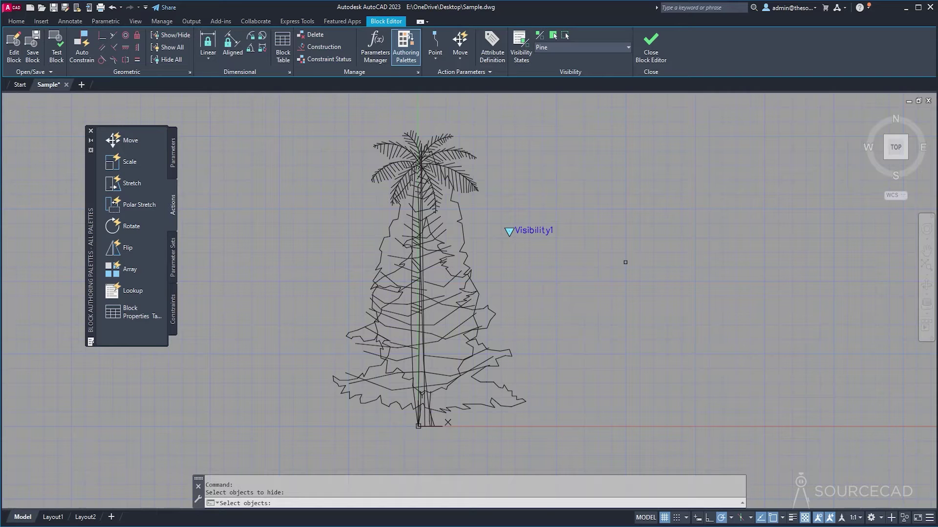
pyautogui.click(471, 186)
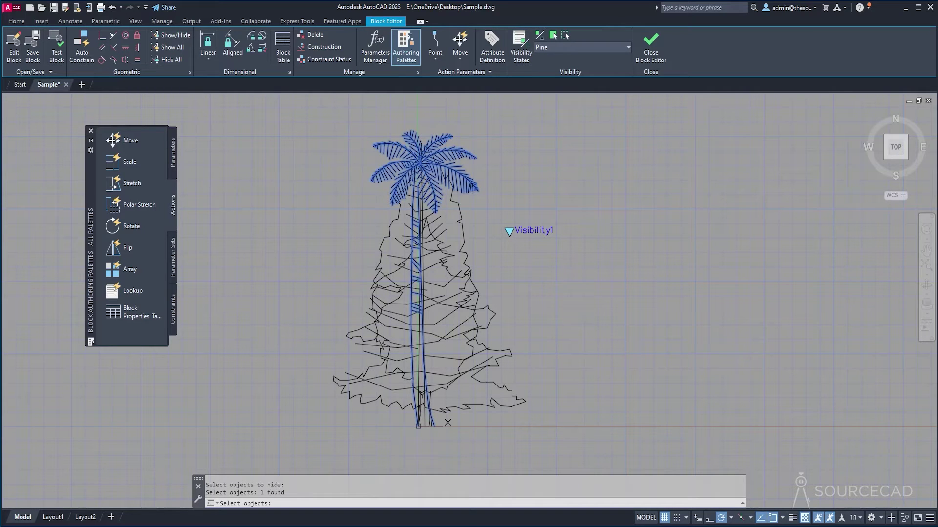
pyautogui.click(460, 209)
pyautogui.click(443, 219)
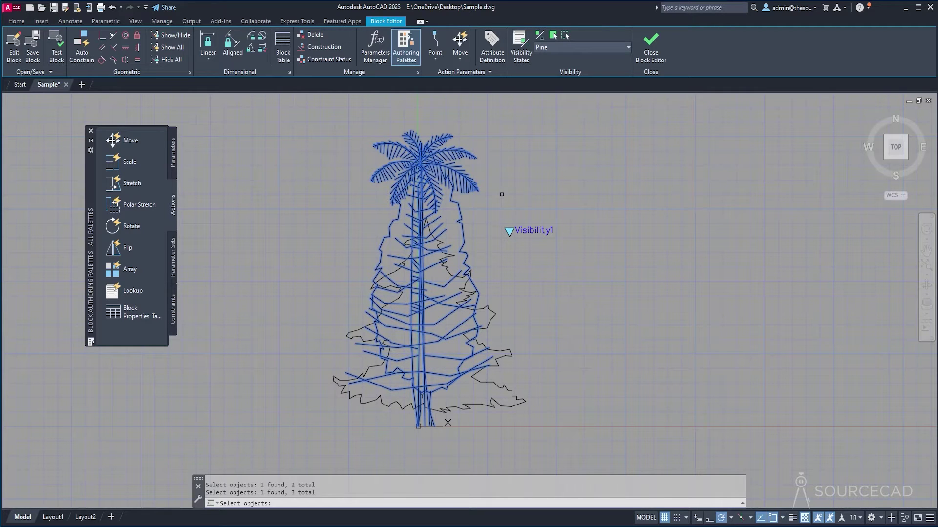
pyautogui.press('Return')
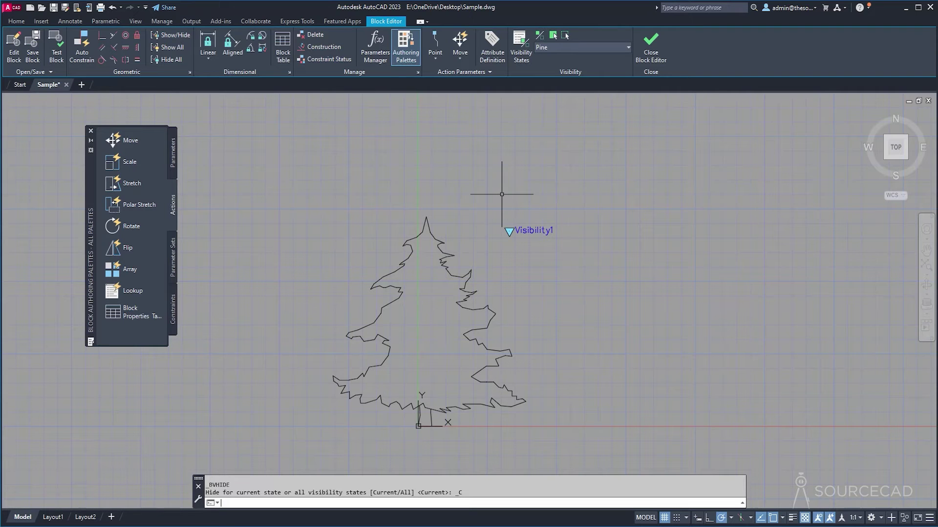
# - Switch to the Cedar state and hide the pine outline, palm and branch linework
pyautogui.click(582, 47)
pyautogui.click(582, 70)
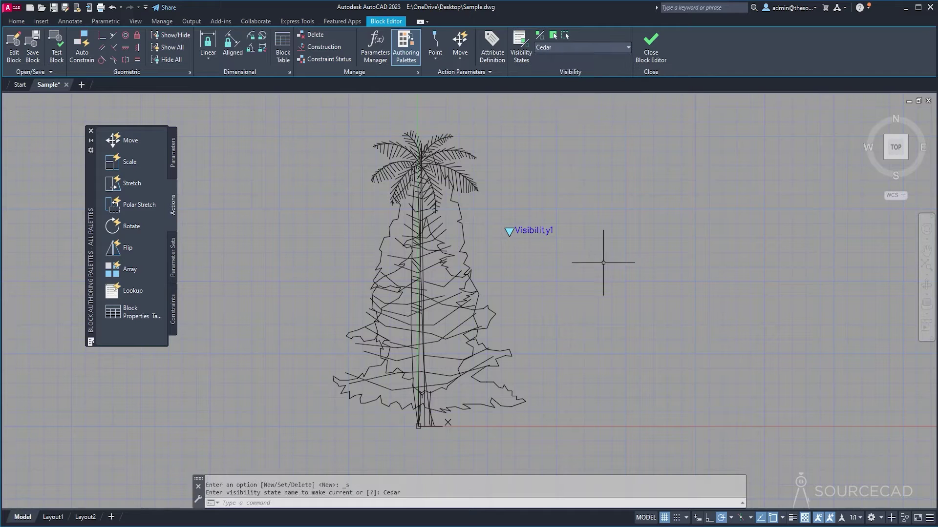
pyautogui.click(566, 36)
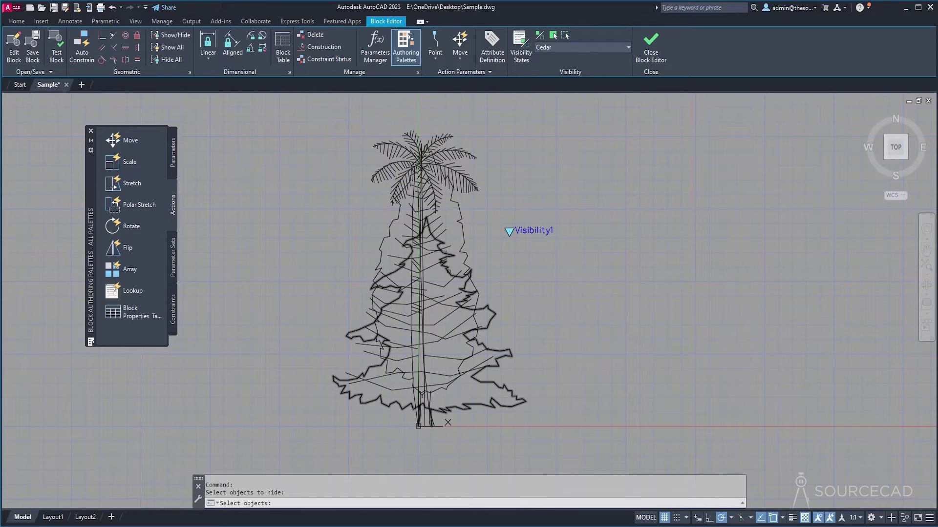
pyautogui.click(447, 270)
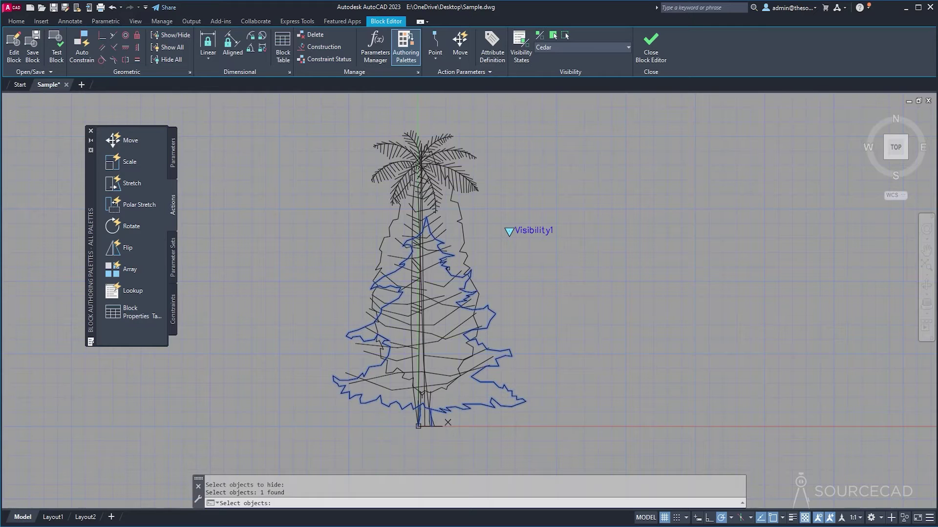
pyautogui.click(468, 183)
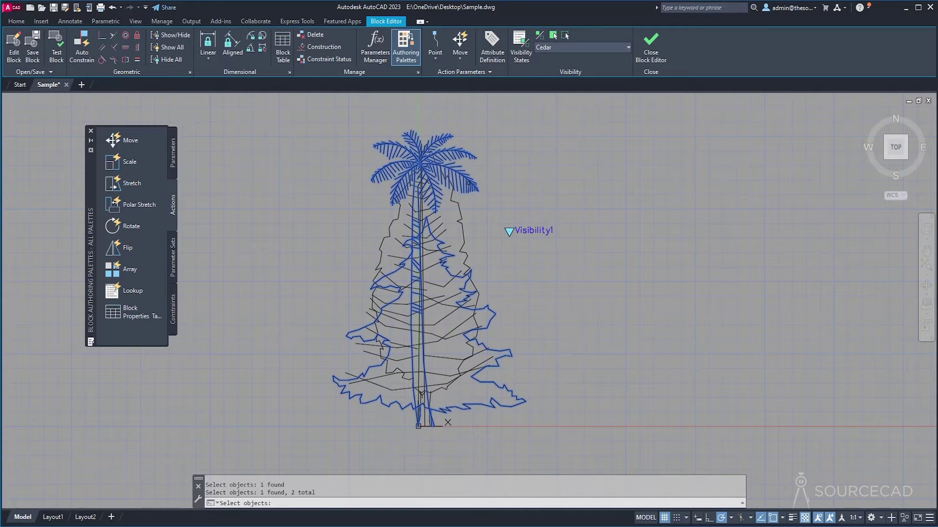
pyautogui.click(445, 226)
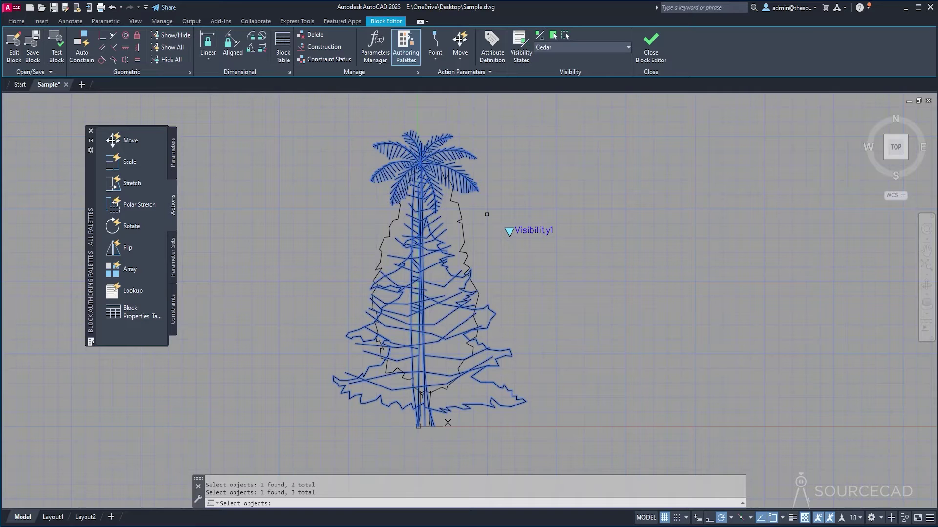
pyautogui.press('Return')
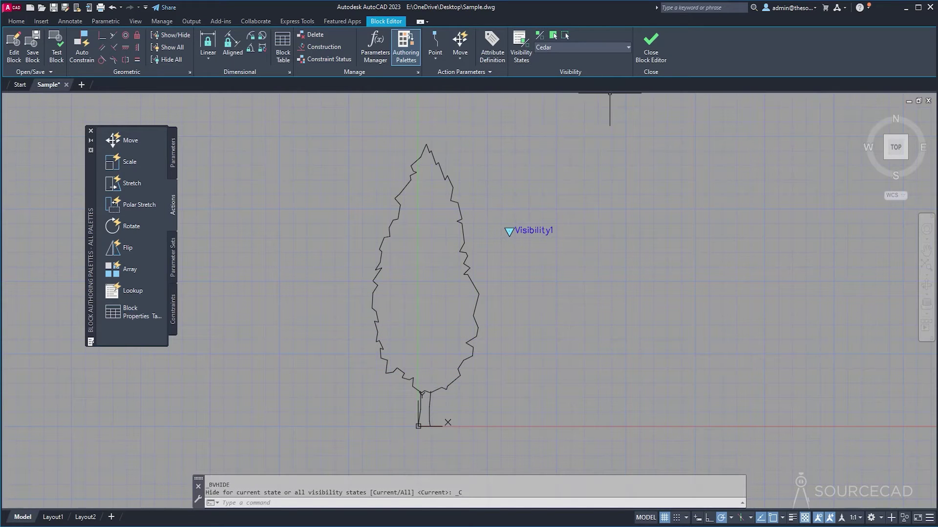
# - Switch to the Palm state and hide the cedar, pine and remaining tree linework
pyautogui.click(586, 49)
pyautogui.click(577, 71)
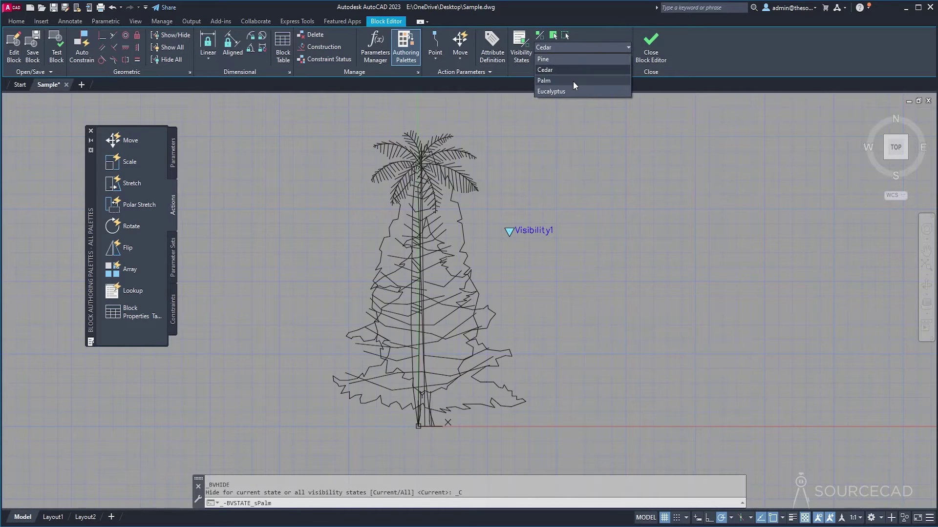
pyautogui.click(565, 35)
pyautogui.click(461, 266)
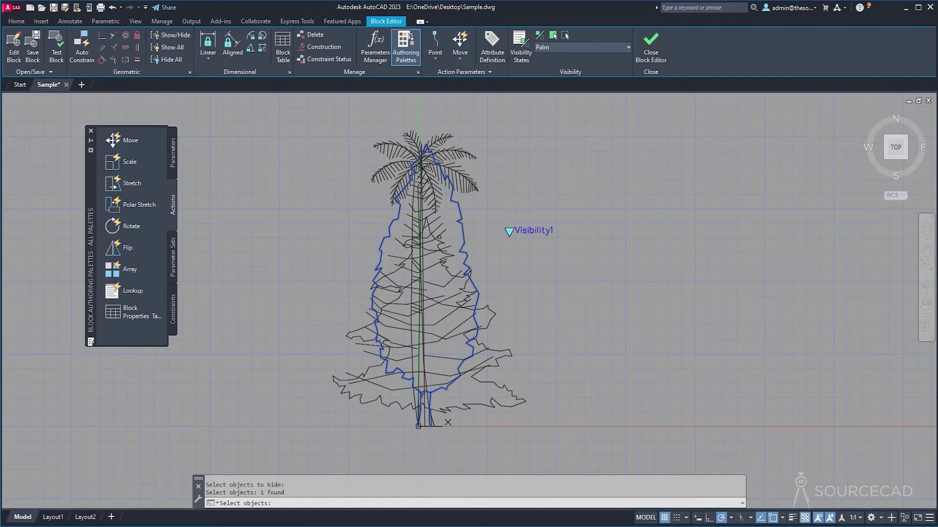
pyautogui.click(452, 267)
pyautogui.click(448, 270)
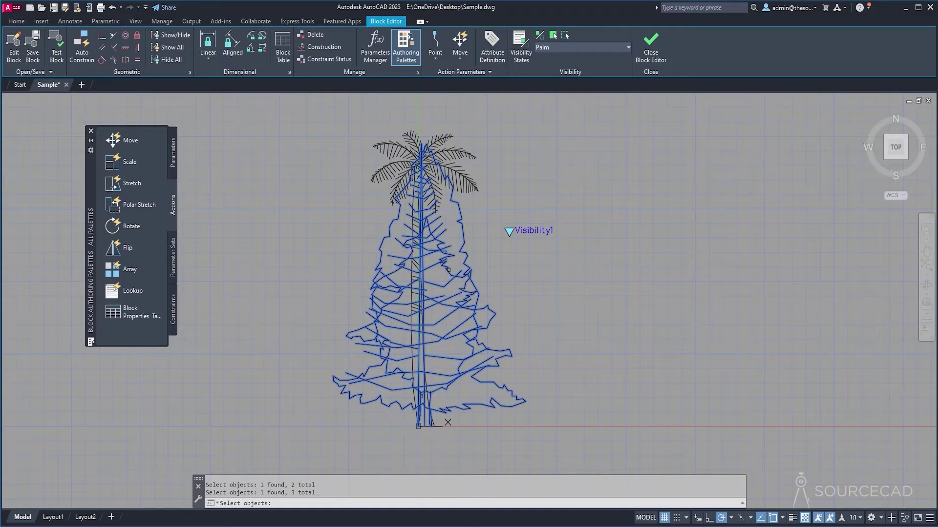
pyautogui.press('Return')
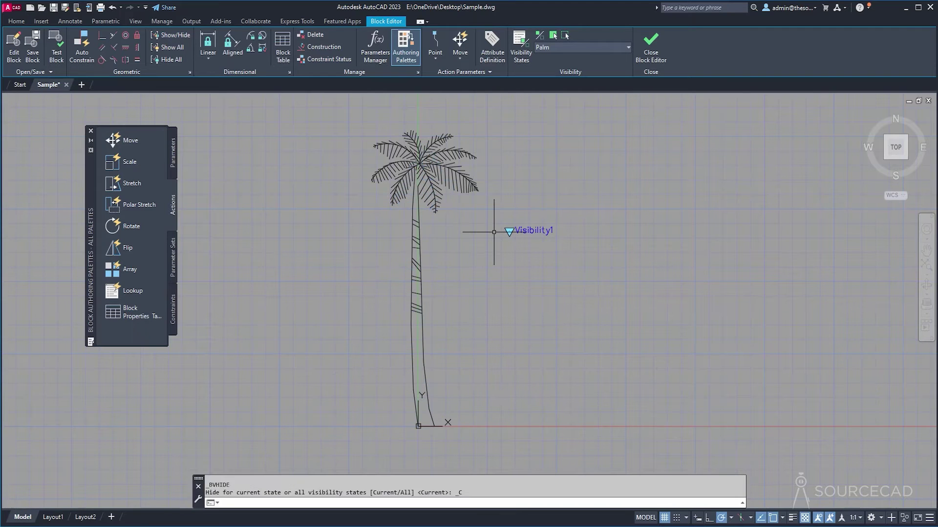
# - Switch to the Eucalyptus state and hide the palm and the outlines
pyautogui.click(555, 47)
pyautogui.click(573, 91)
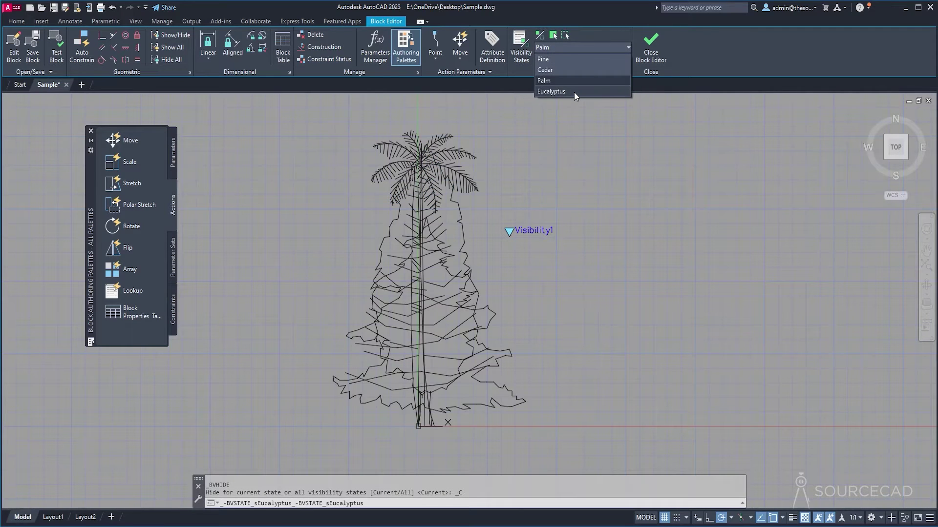
pyautogui.click(563, 35)
pyautogui.click(476, 185)
pyautogui.press('Return')
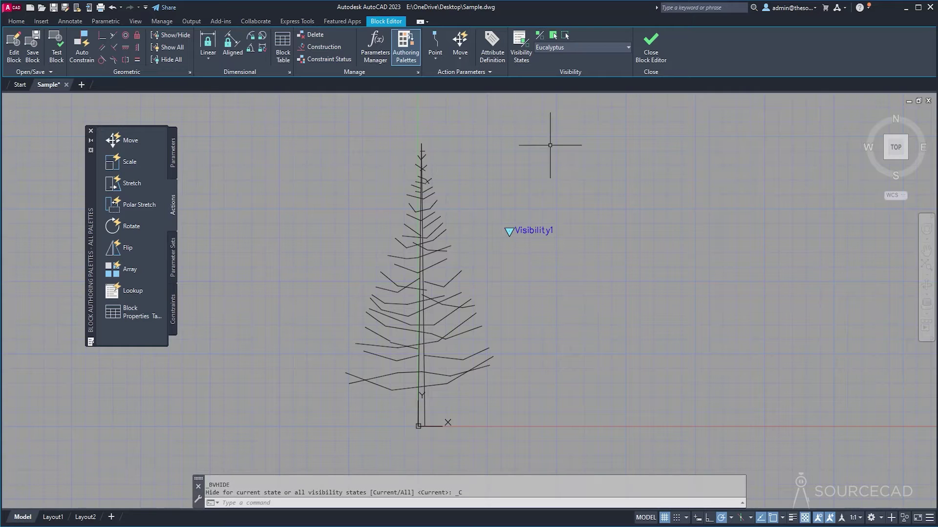
# - Preview the Pine, Cedar and Palm states to confirm each shows a single tree
pyautogui.click(564, 47)
pyautogui.click(567, 59)
pyautogui.click(570, 48)
pyautogui.click(572, 70)
pyautogui.click(575, 46)
pyautogui.click(575, 79)
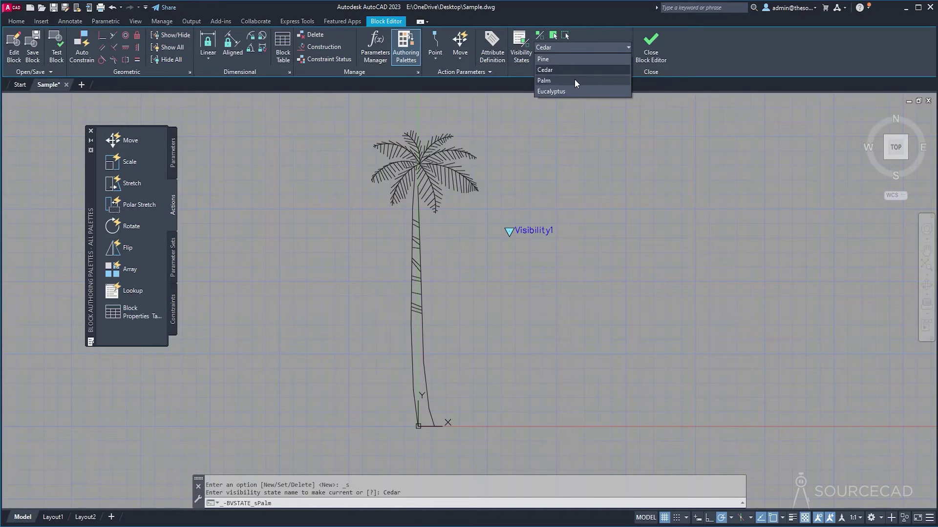
# - Save Dynamic1, exit the Block Editor, and cycle the placed tree's visibility grip through Cedar and Palm to Eucalyptus
pyautogui.click(650, 49)
pyautogui.click(344, 239)
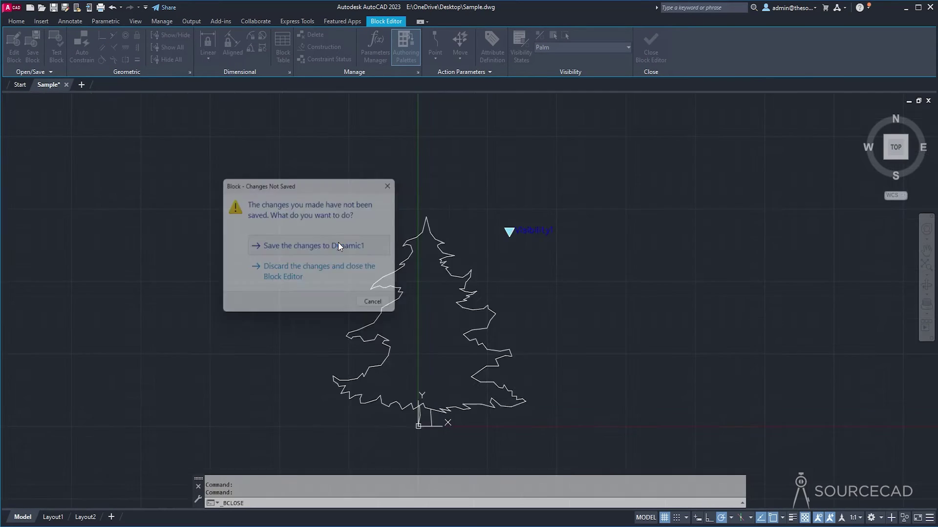
pyautogui.click(324, 226)
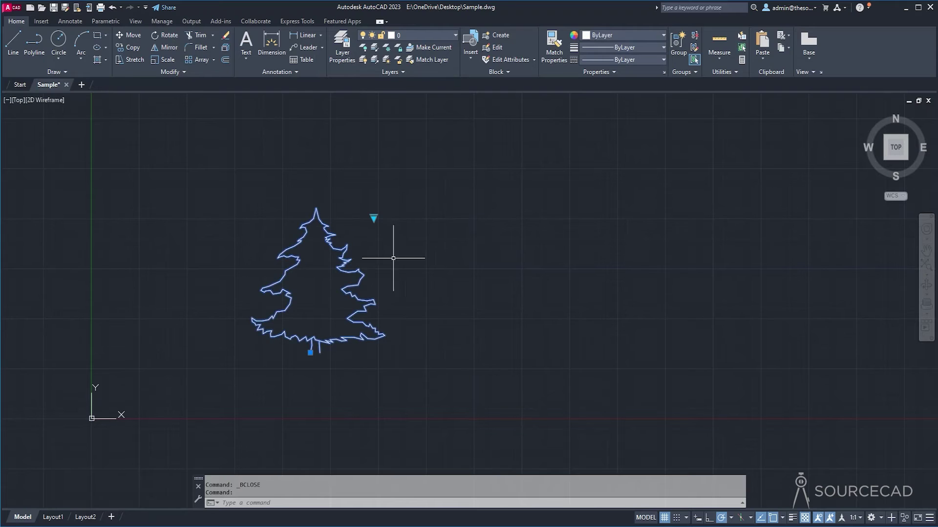
pyautogui.click(373, 217)
pyautogui.click(417, 238)
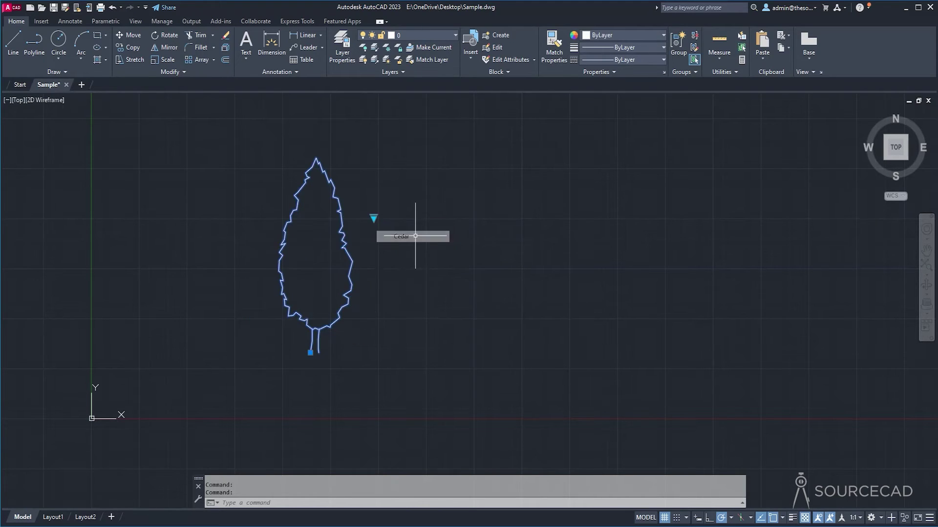
pyautogui.click(373, 217)
pyautogui.click(403, 248)
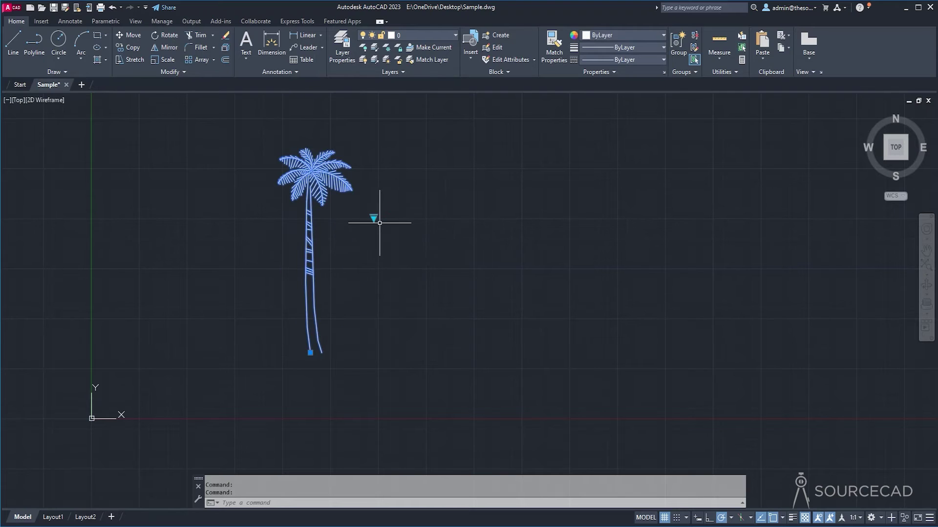
pyautogui.click(374, 217)
pyautogui.click(406, 258)
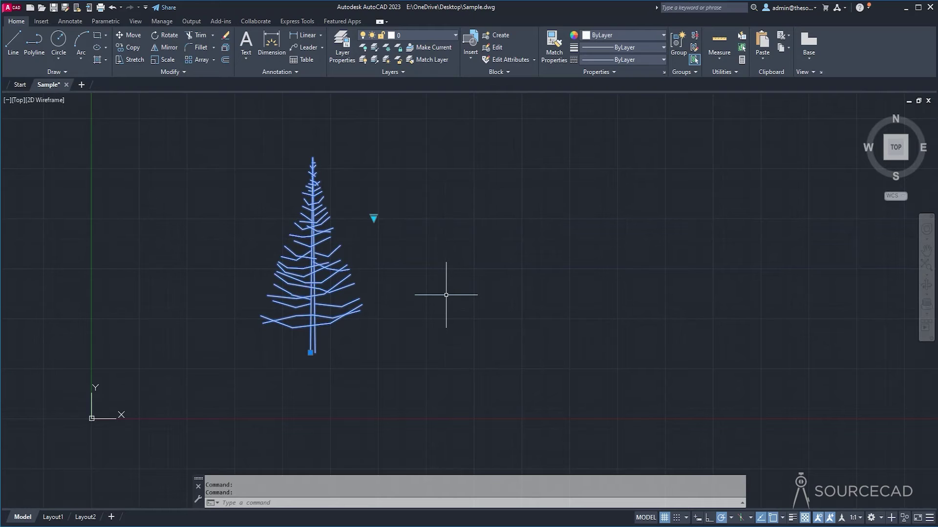
pyautogui.press('Escape')
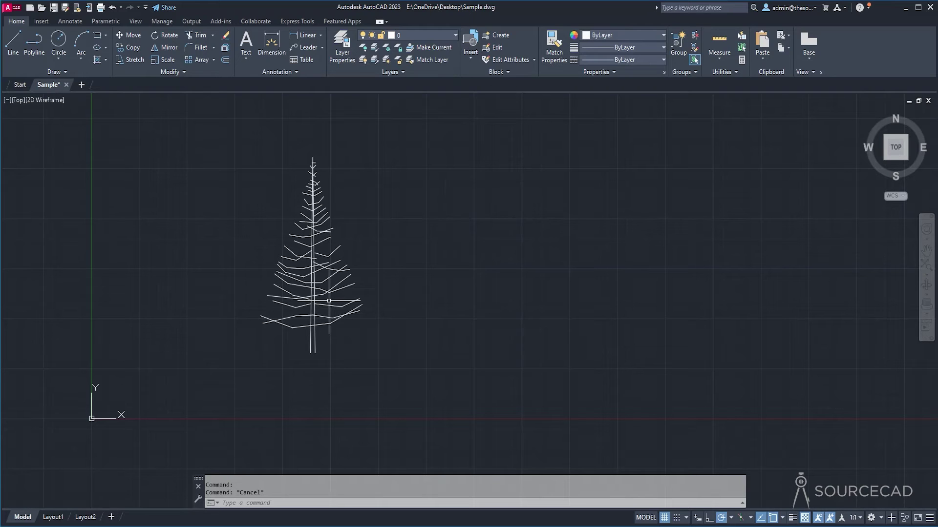
pyautogui.click(470, 53)
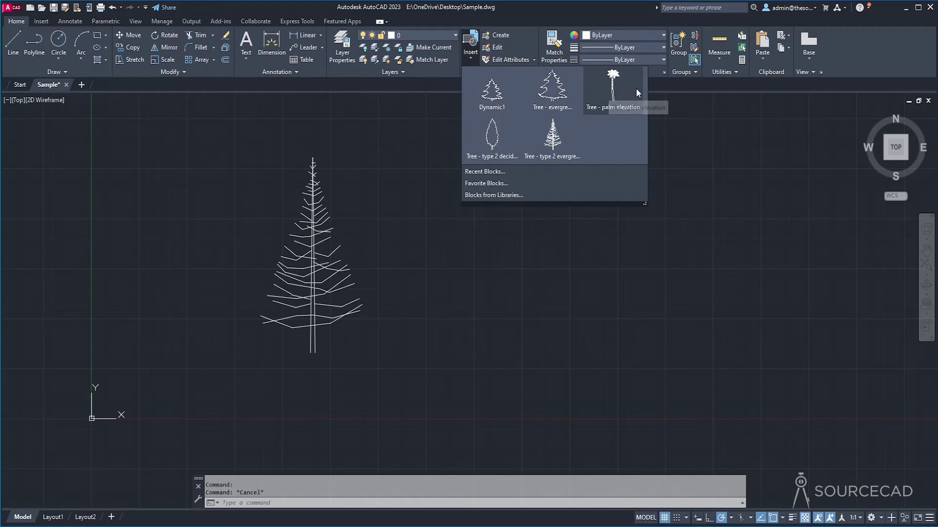
pyautogui.scroll(-3, 552, 249)
pyautogui.moveTo(657, 263); pyautogui.dragTo(146, 286, button='middle')
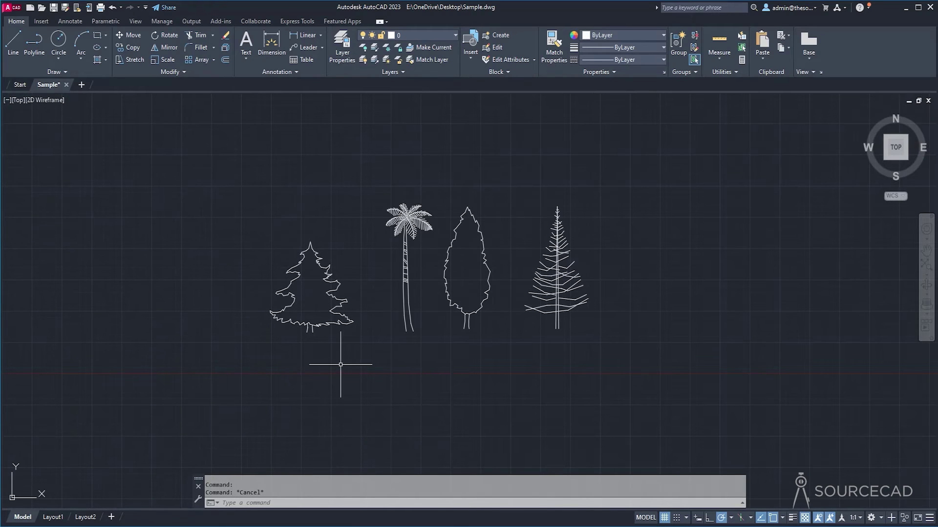
pyautogui.click(223, 142)
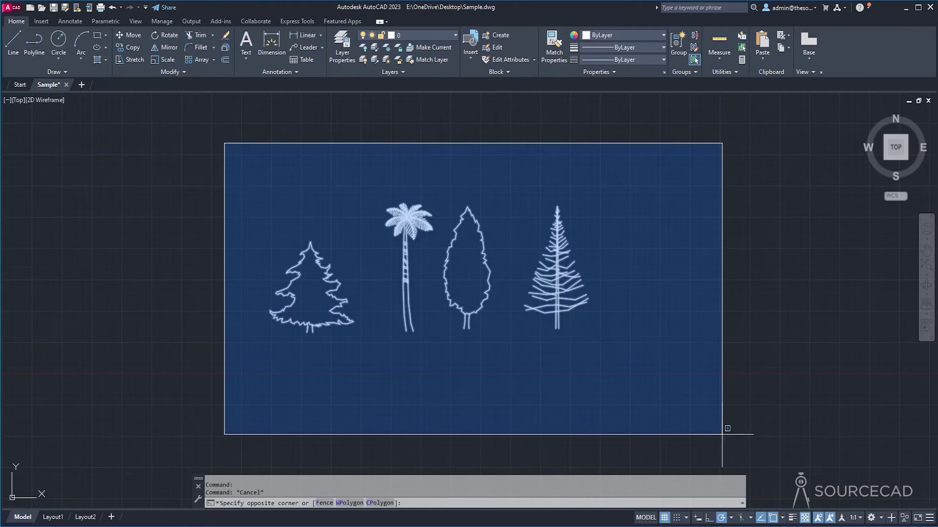
# - Explode the four window-selected tree blocks with the X (EXPLODE) command
pyautogui.click(721, 434)
pyautogui.write('x')
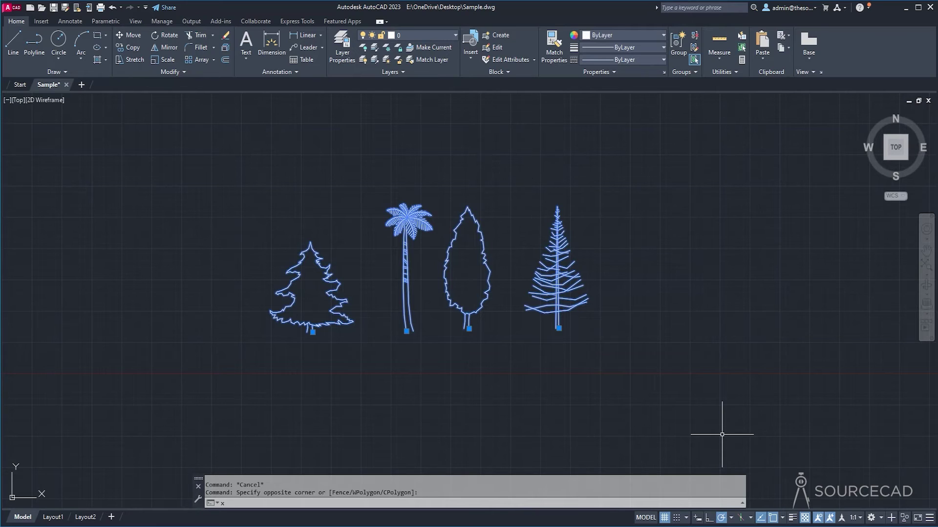
pyautogui.press('Return')
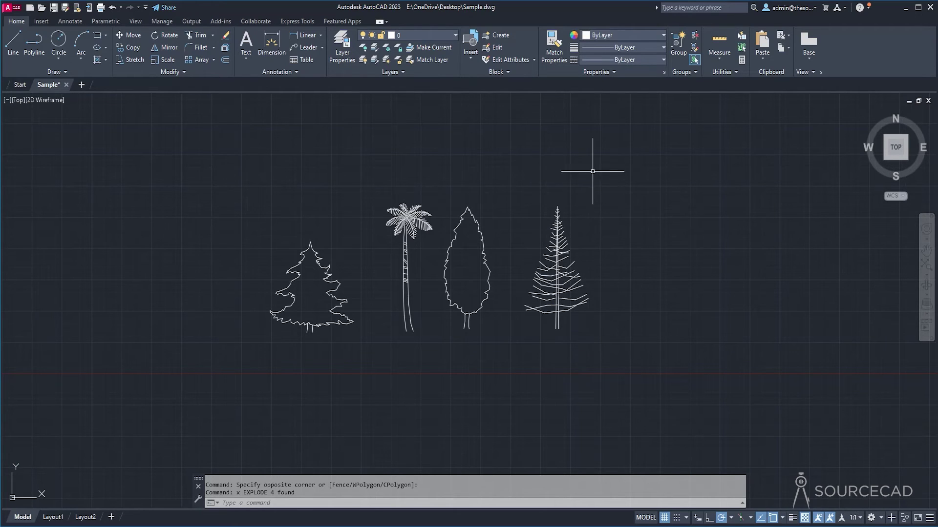
pyautogui.click(517, 183)
# - Colour the rightmost tree yellow-green, ACI colour 60
pyautogui.click(597, 368)
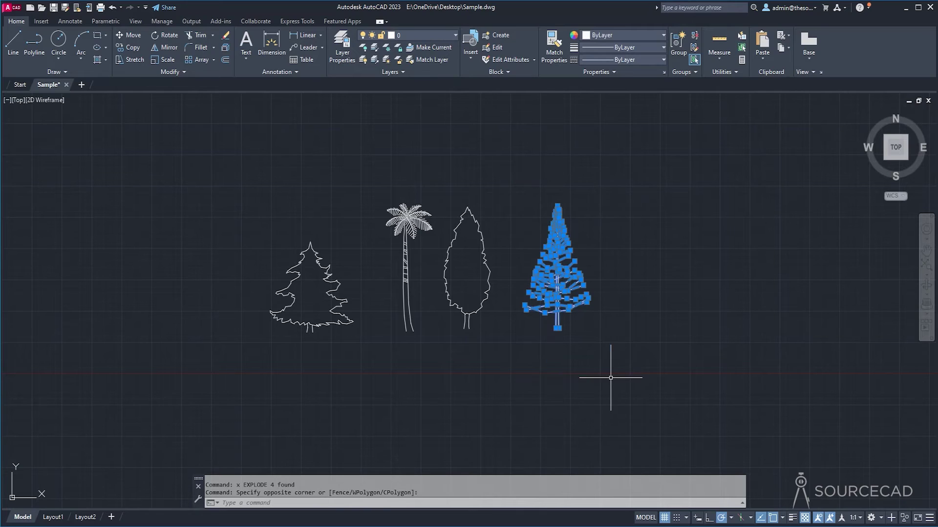
pyautogui.click(608, 37)
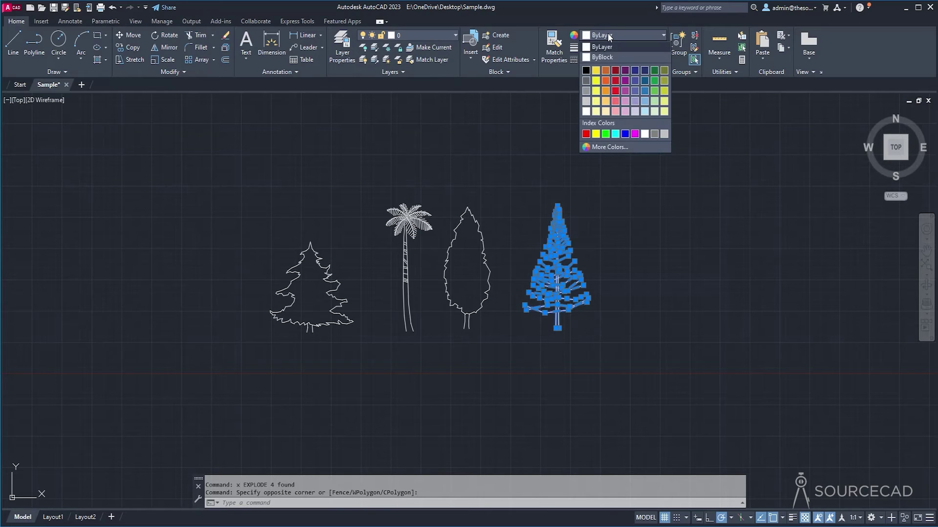
pyautogui.click(620, 146)
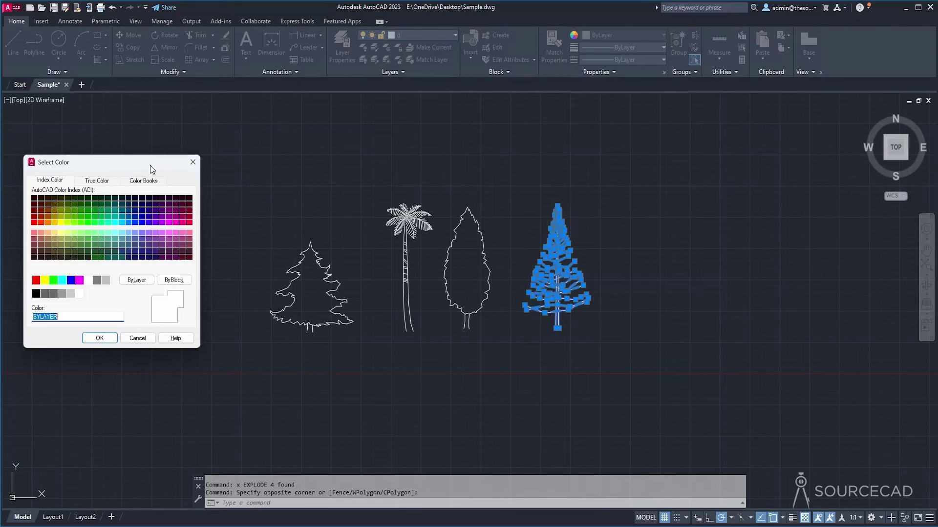
pyautogui.click(68, 223)
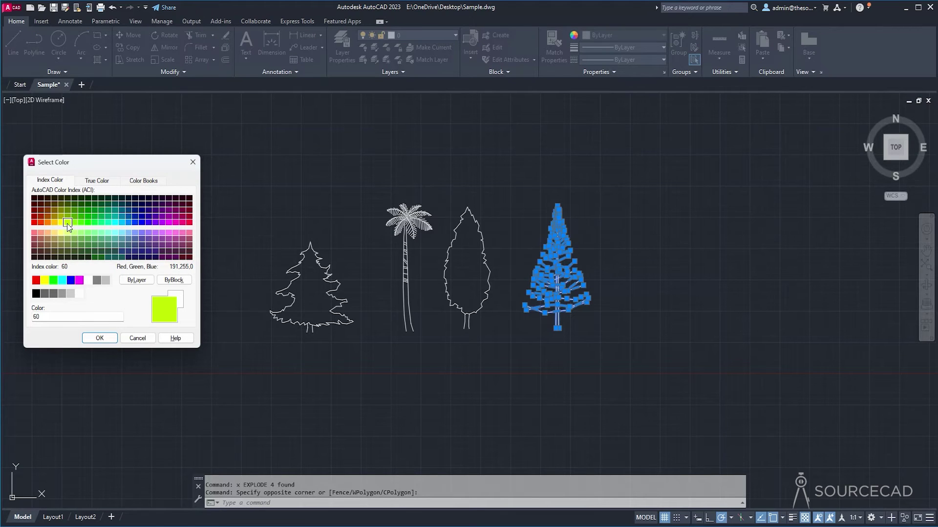
pyautogui.press('Return')
pyautogui.click(441, 194)
# - Colour the narrow cypress-shaped tree green, ACI colour 70
pyautogui.click(511, 342)
pyautogui.click(608, 35)
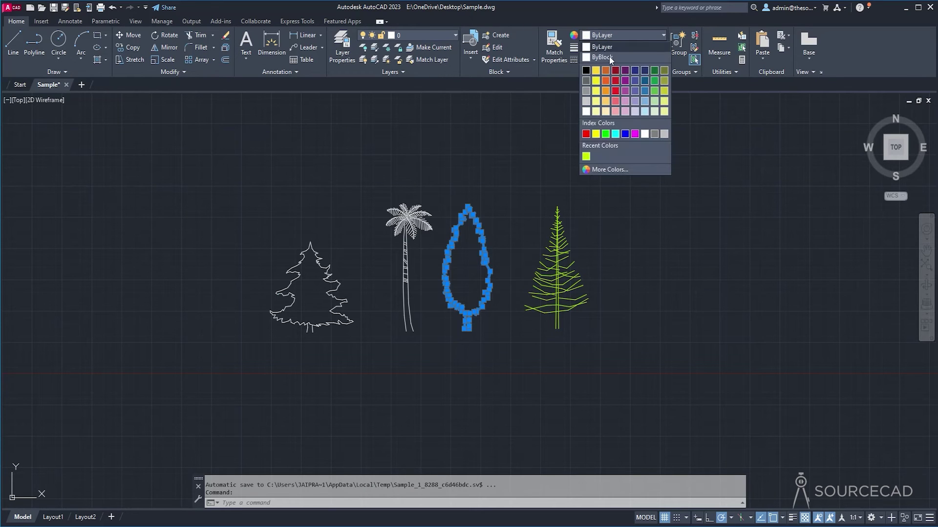
pyautogui.click(625, 167)
pyautogui.click(74, 224)
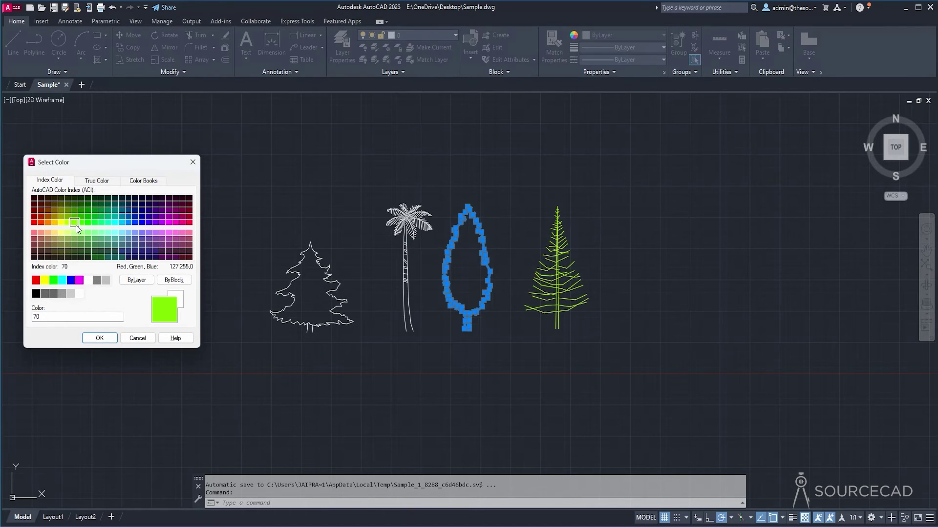
pyautogui.click(100, 338)
pyautogui.press('Escape')
# - Give the palm tree a green from the full colour index
pyautogui.click(376, 195)
pyautogui.click(440, 342)
pyautogui.click(622, 35)
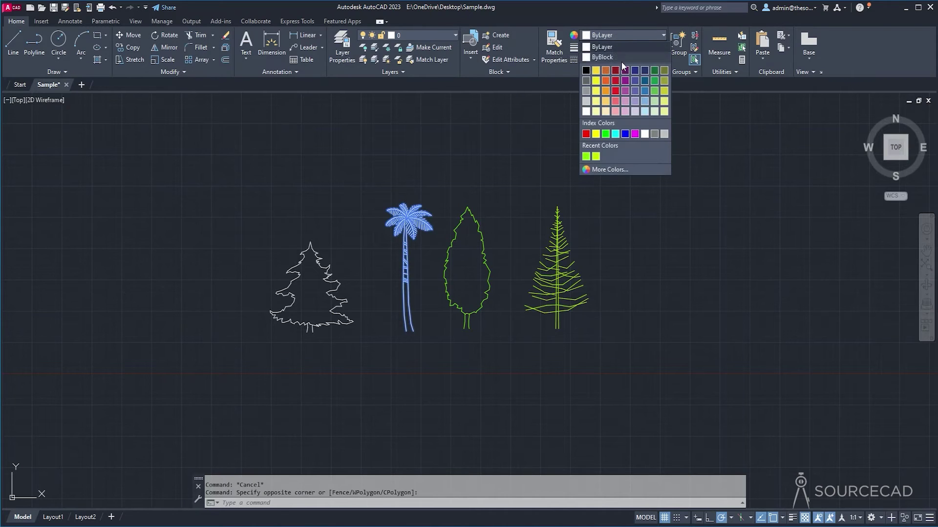
pyautogui.click(610, 170)
pyautogui.click(96, 336)
pyautogui.press('Escape')
# - Give the leftmost tree a green from the colour index and clear the selection
pyautogui.click(248, 226)
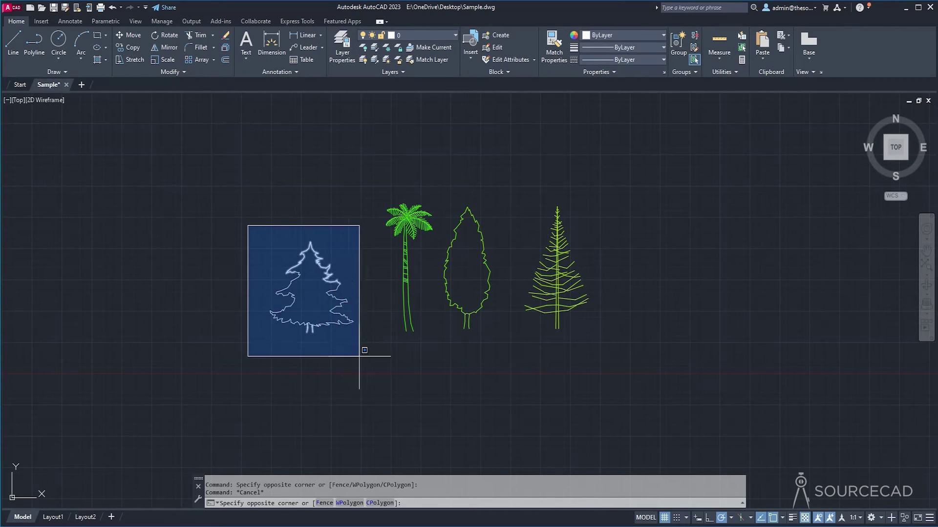
pyautogui.click(358, 356)
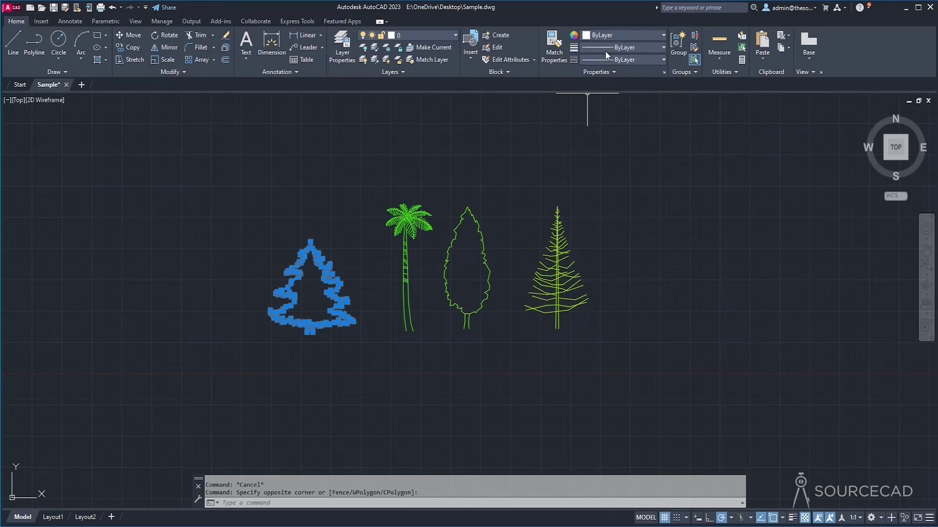
pyautogui.click(608, 37)
pyautogui.click(610, 170)
pyautogui.click(98, 333)
pyautogui.press('Escape')
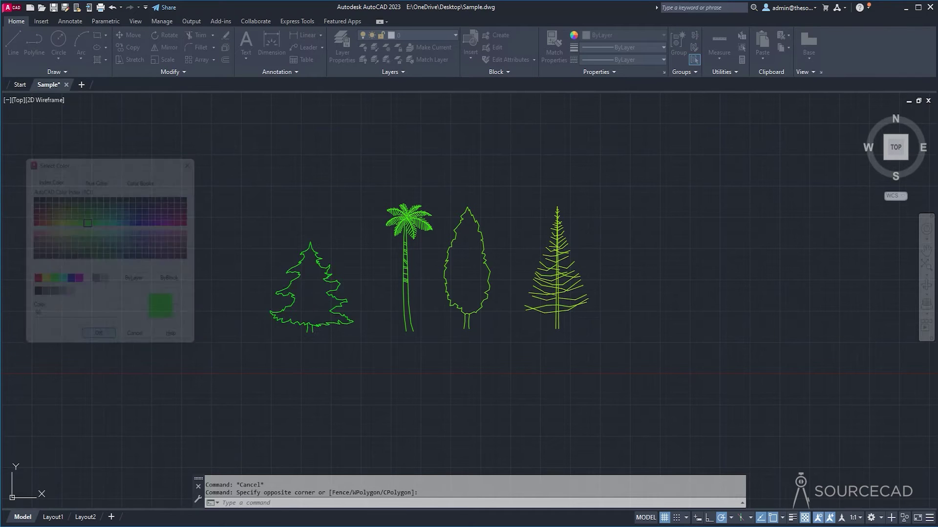
pyautogui.press('Escape')
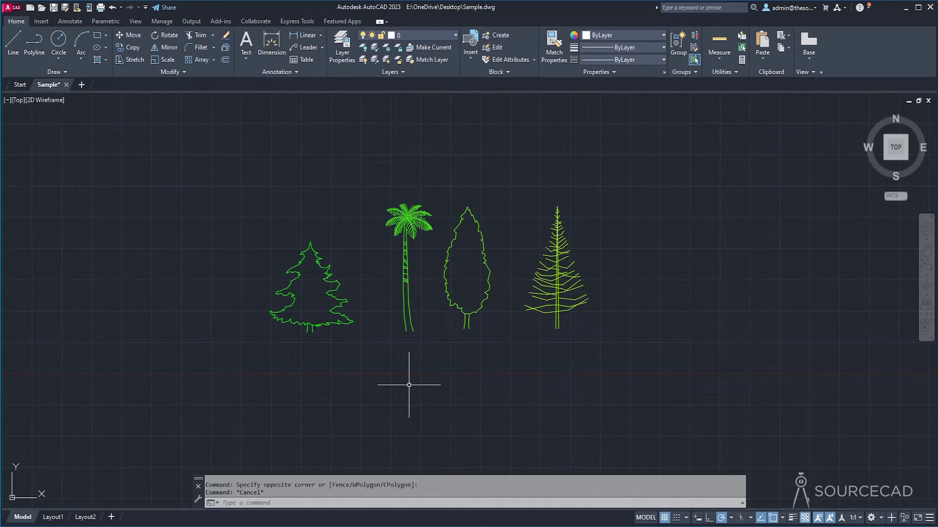
pyautogui.click(362, 164)
# - Move the palm and cypress-shaped trees so their trunk bases sit on the left tree's base
pyautogui.click(439, 378)
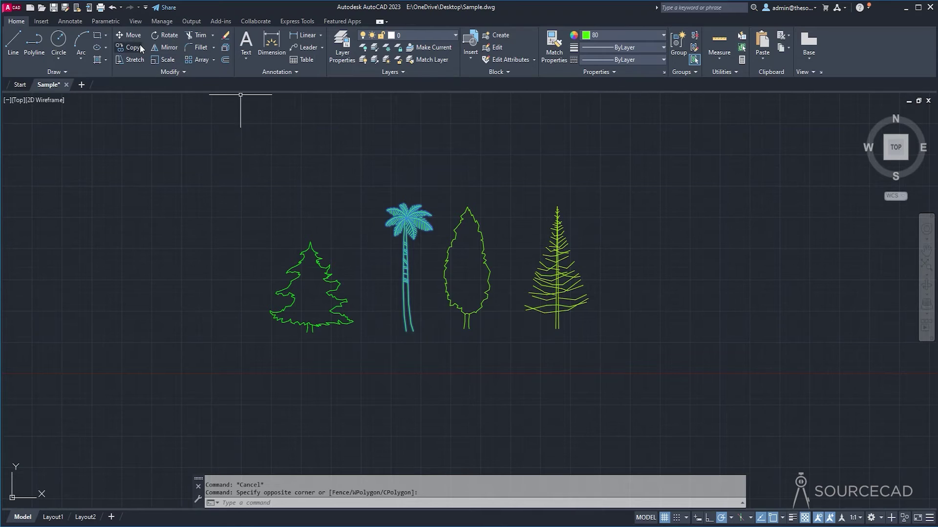
pyautogui.click(129, 35)
pyautogui.click(406, 331)
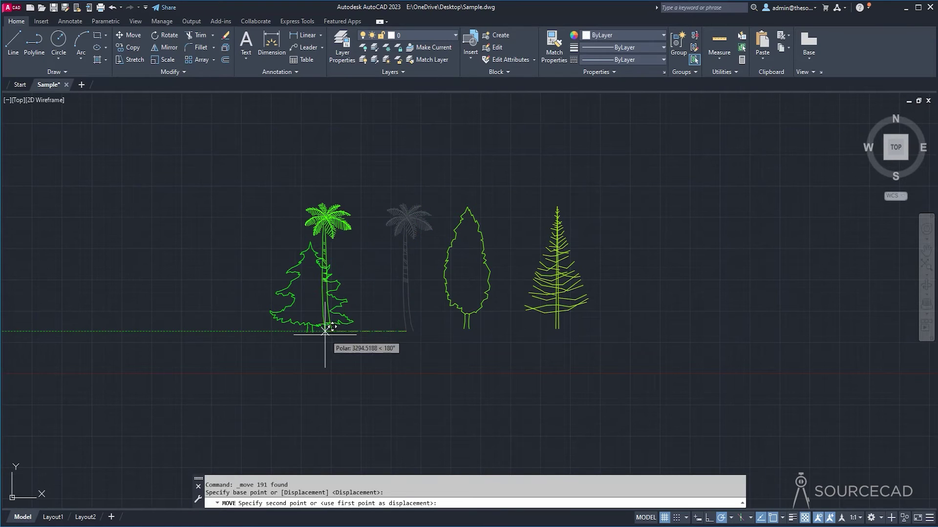
pyautogui.click(307, 332)
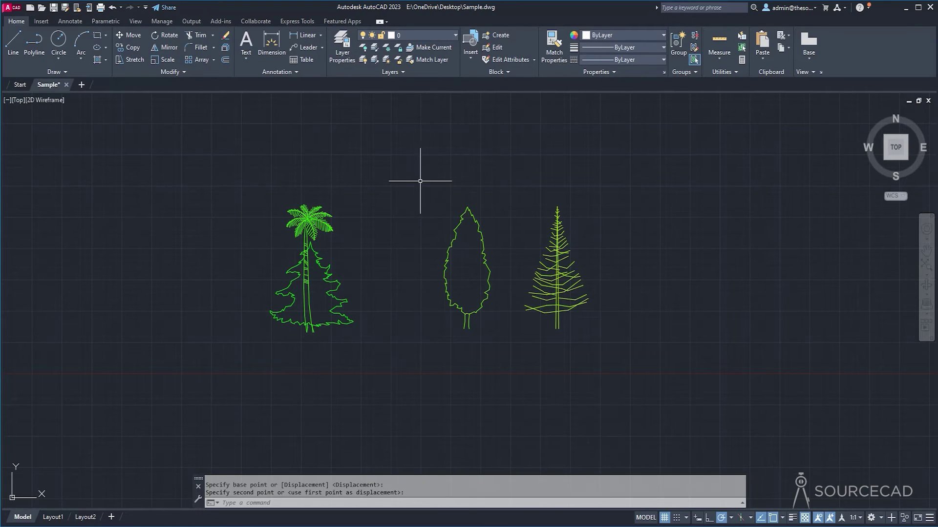
pyautogui.click(421, 179)
pyautogui.click(531, 392)
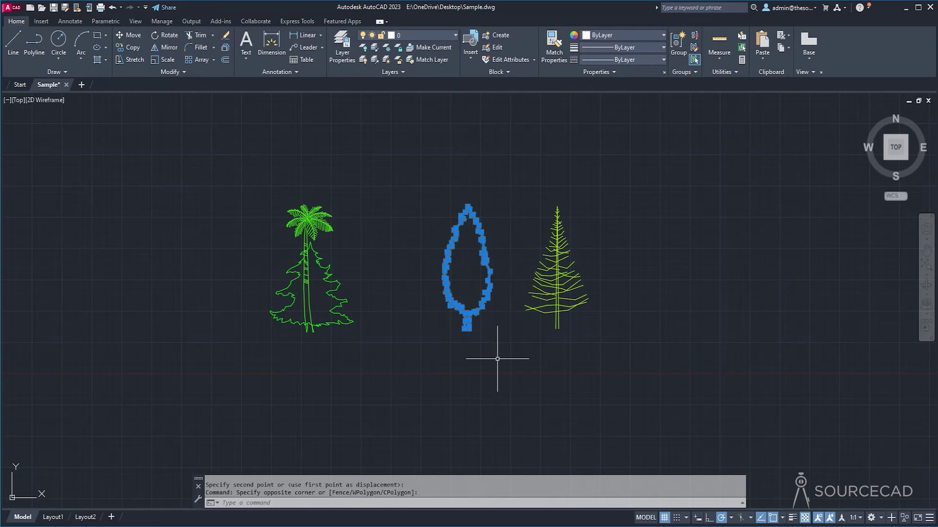
pyautogui.click(130, 36)
pyautogui.click(464, 328)
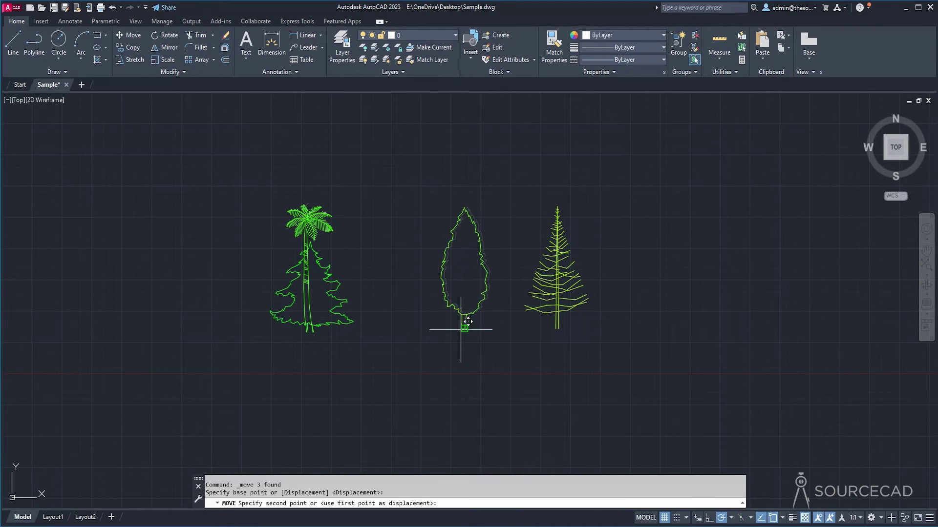
pyautogui.click(306, 332)
# - Move the rightmost tree onto the same shared trunk base
pyautogui.click(498, 178)
pyautogui.click(674, 392)
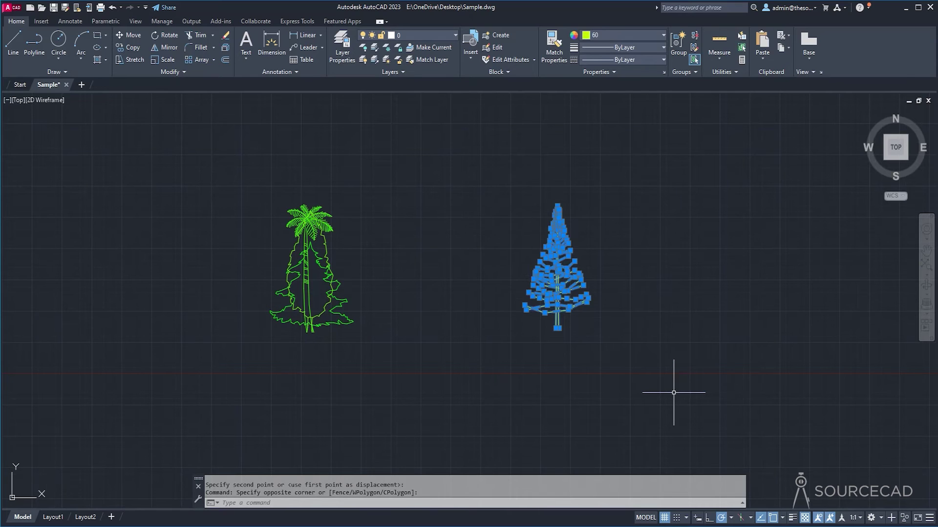
pyautogui.click(129, 36)
pyautogui.click(557, 328)
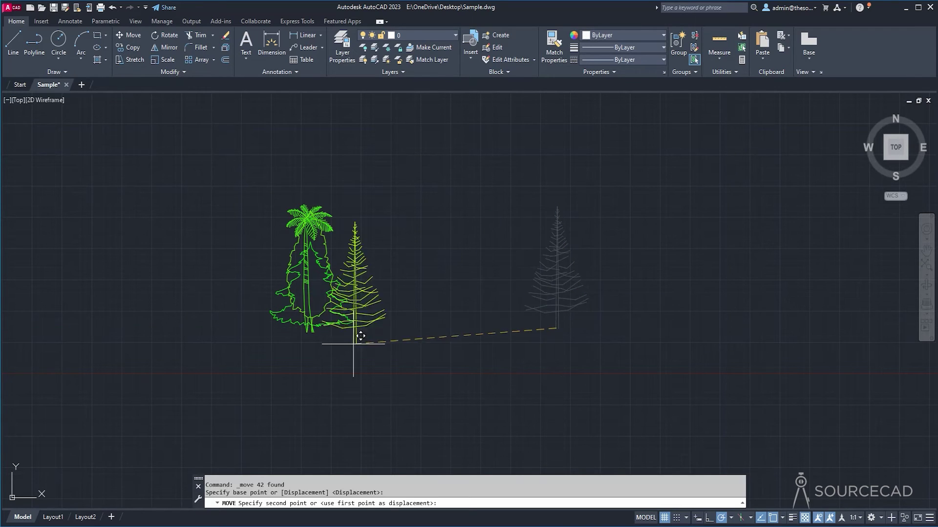
pyautogui.click(307, 332)
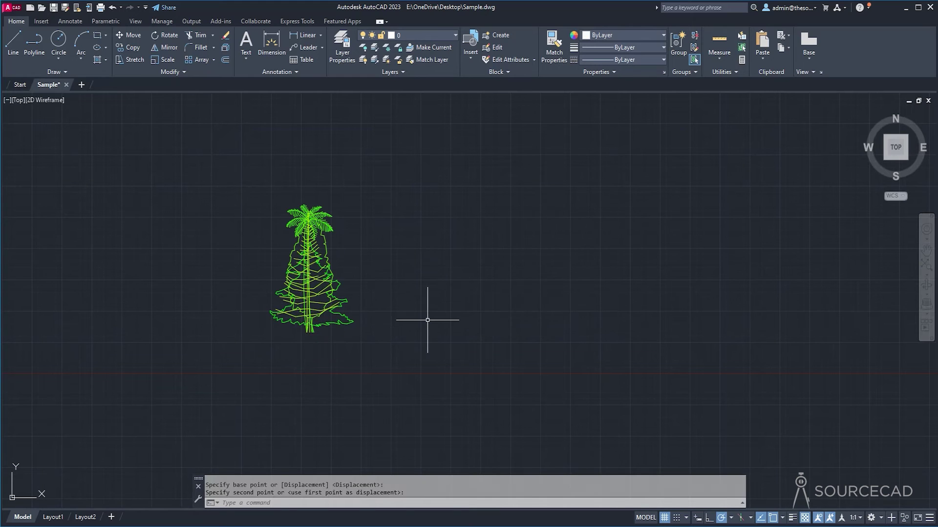
# - Define block Dynamic2 from all 243 stacked tree objects, based at the trunk base, opened for editing
pyautogui.click(501, 34)
pyautogui.write('Dynamic2')
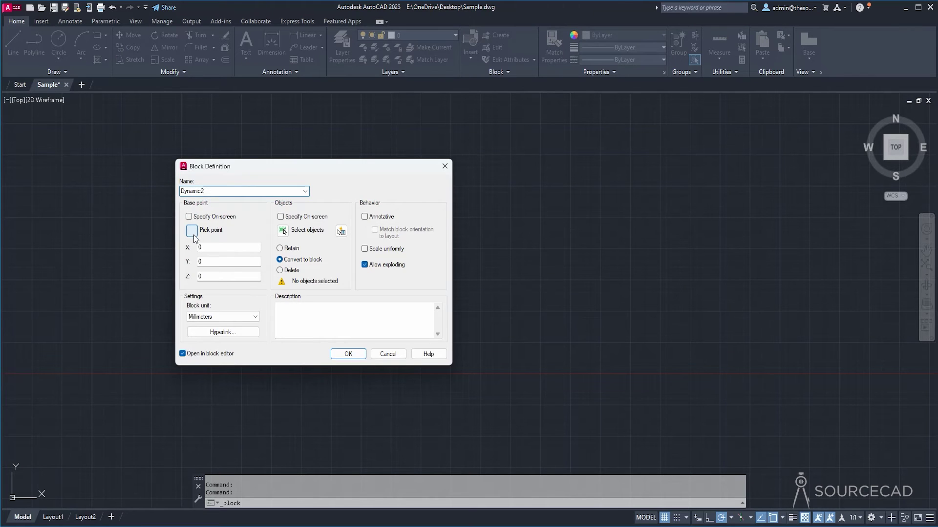
pyautogui.click(191, 230)
pyautogui.click(308, 333)
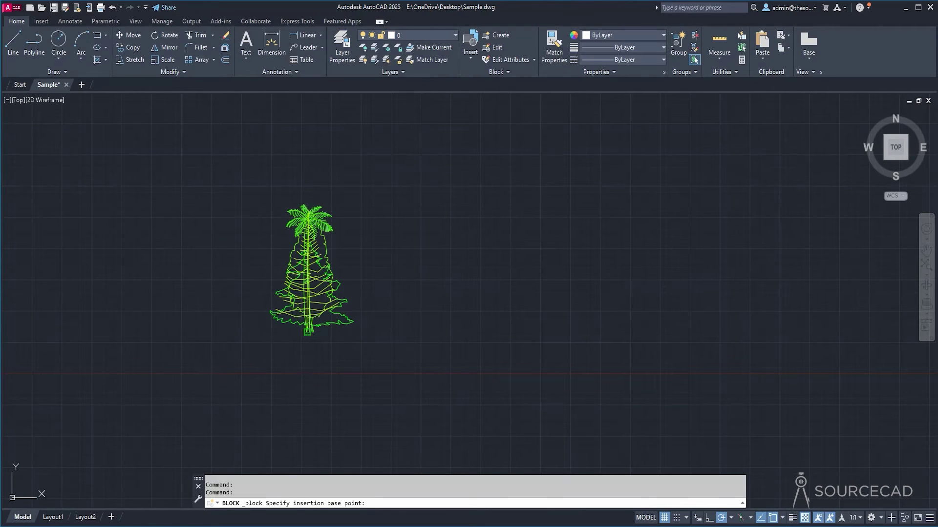
pyautogui.click(282, 230)
pyautogui.click(393, 389)
pyautogui.click(193, 162)
pyautogui.press('Return')
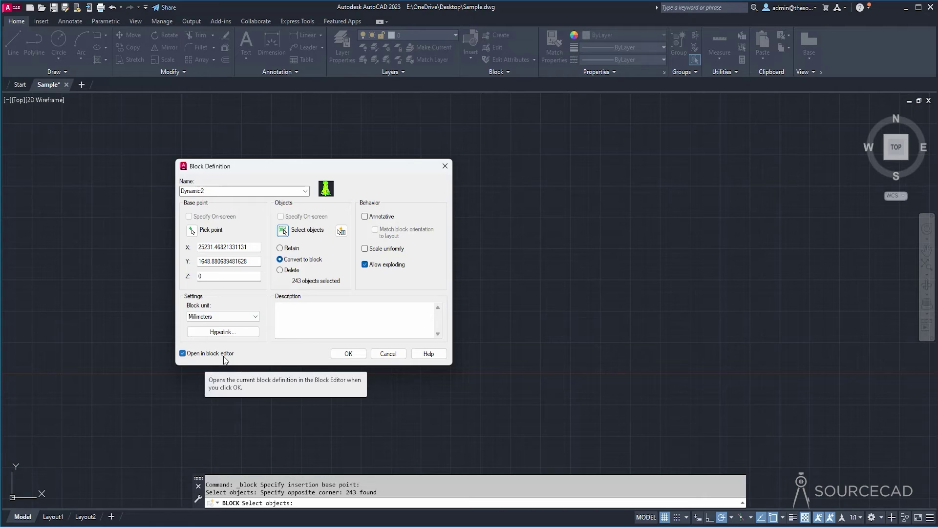
pyautogui.click(348, 354)
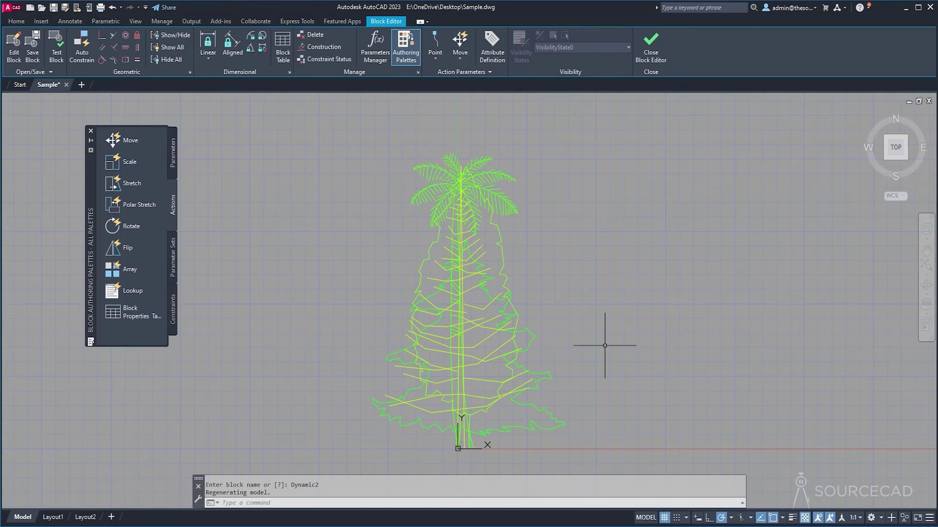
# - Place a visibility parameter to the right of the tree
pyautogui.click(174, 152)
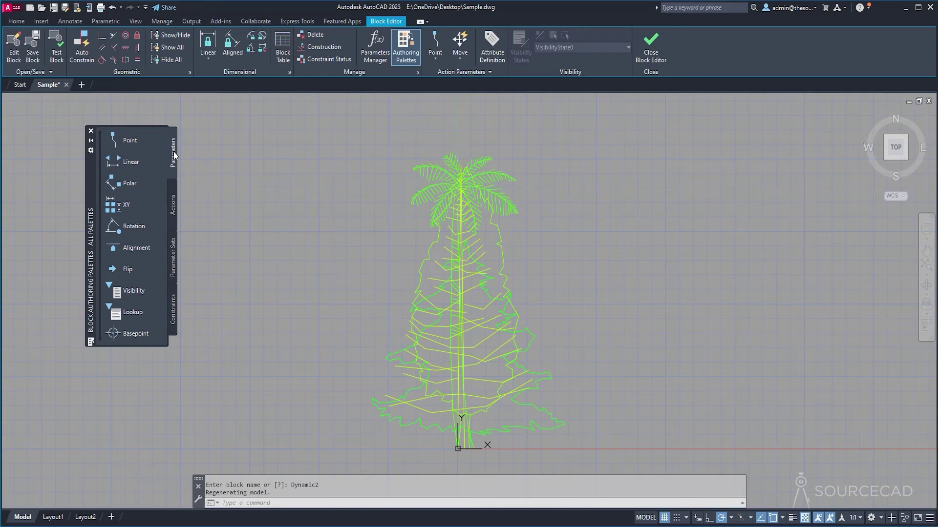
pyautogui.click(122, 291)
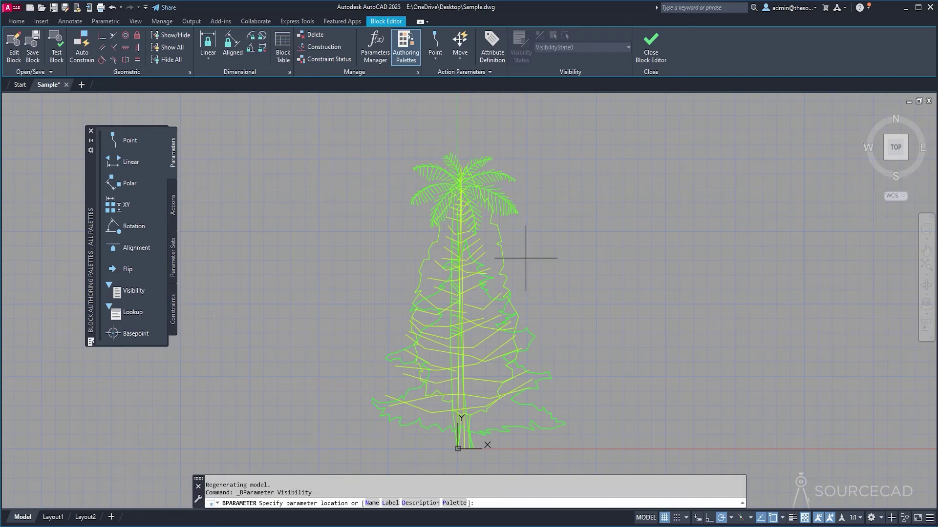
pyautogui.click(560, 241)
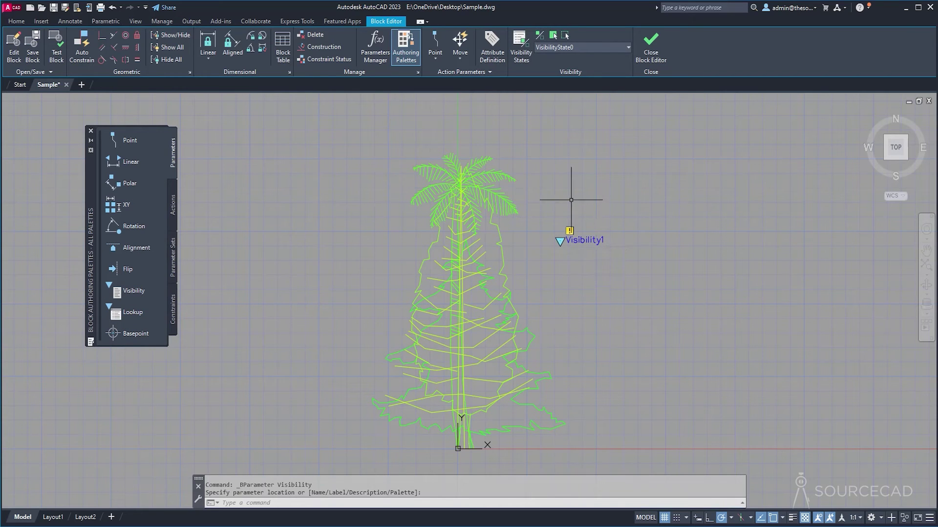
# - Rename VisibilityState0 to Cedar and add Palm, Pine and Eucalyptus visibility states
pyautogui.click(521, 47)
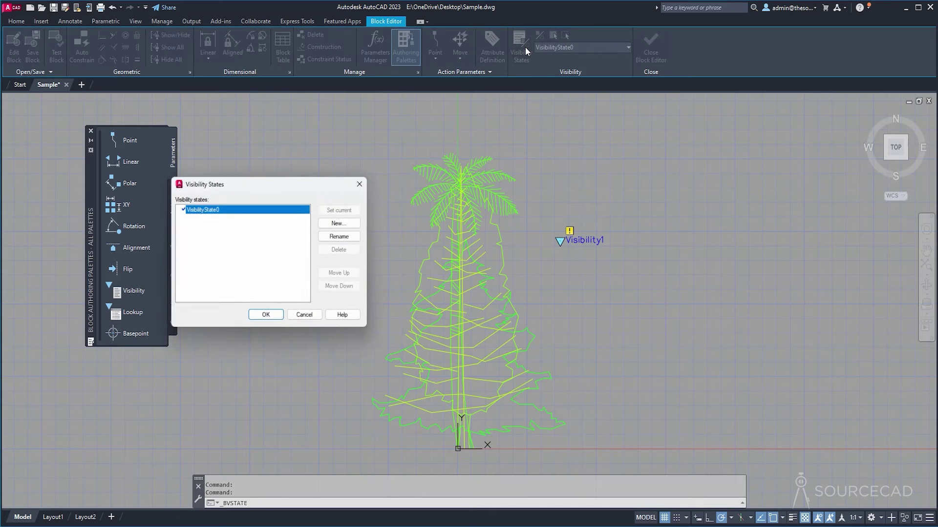
pyautogui.moveTo(233, 183); pyautogui.dragTo(250, 185)
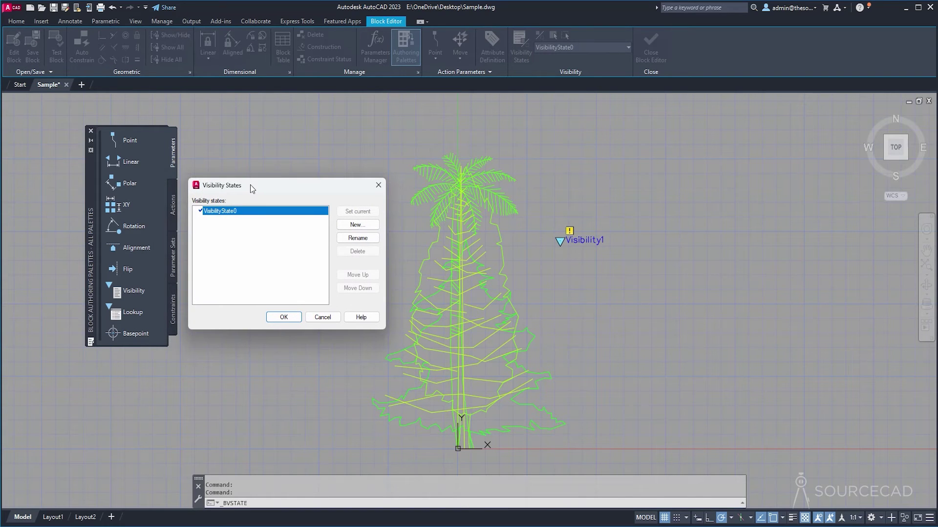
pyautogui.click(351, 237)
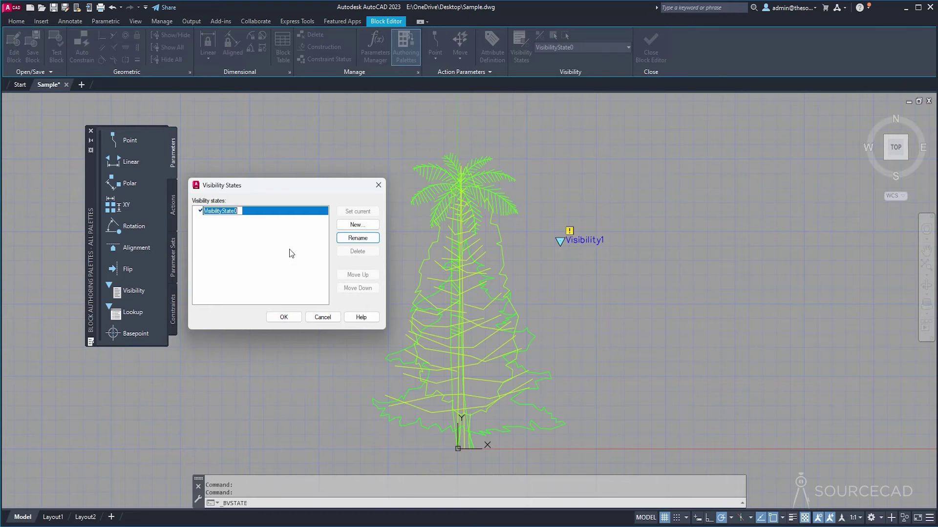
pyautogui.write('Cedar')
pyautogui.press('Return')
pyautogui.hotkey('alt', 'n')
pyautogui.write('Palm')
pyautogui.press('Return')
pyautogui.hotkey('alt', 'n')
pyautogui.write('Pine')
pyautogui.press('Return')
pyautogui.hotkey('alt', 'n')
pyautogui.write('Eucalyptus')
pyautogui.press('Return')
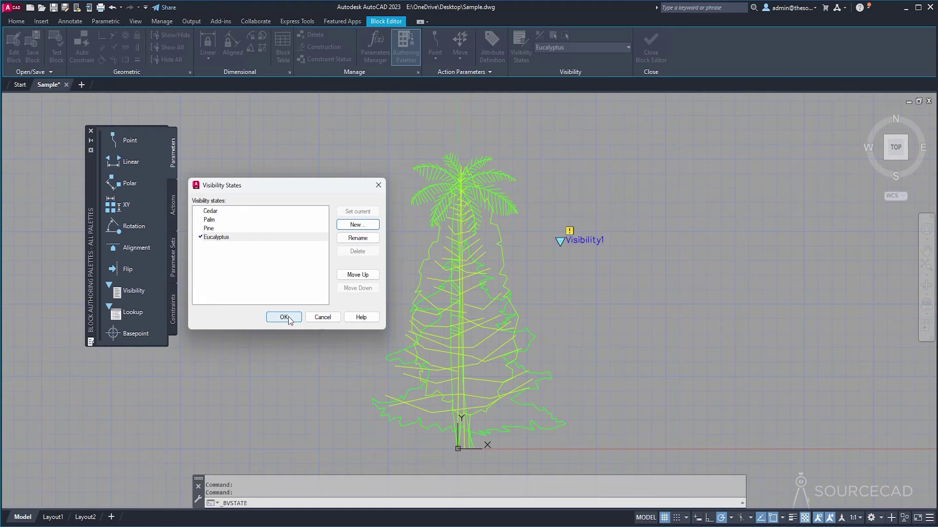
pyautogui.click(285, 317)
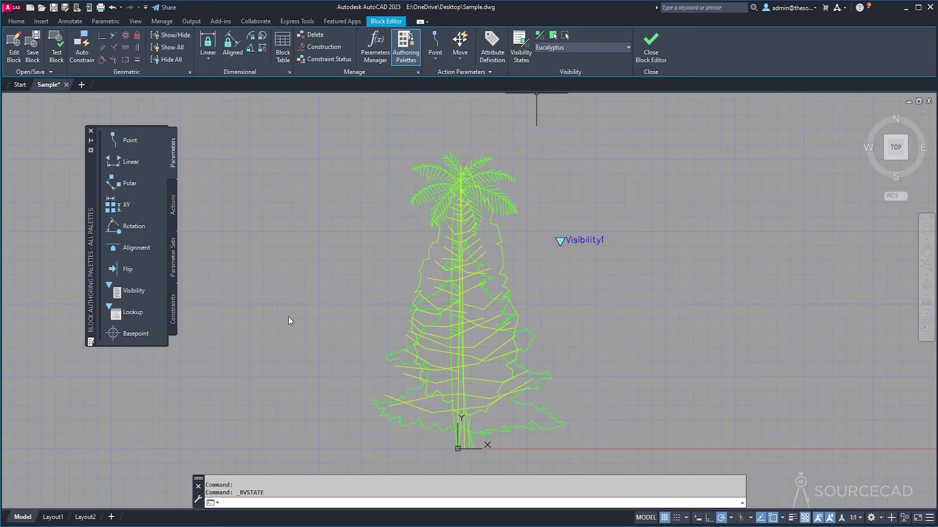
# - Cancel Make Invisible and run QSE to open the Quick Select dialog
pyautogui.click(564, 34)
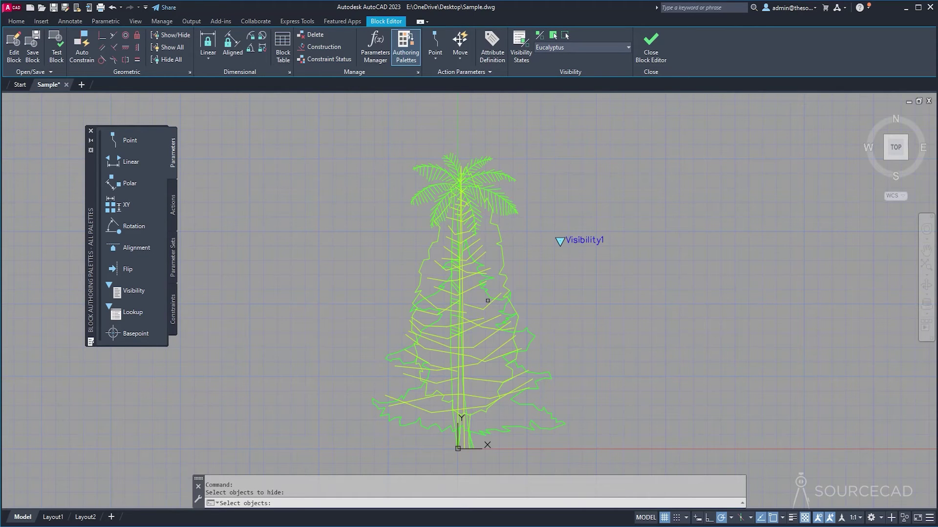
pyautogui.press('Escape')
pyautogui.write('QSE')
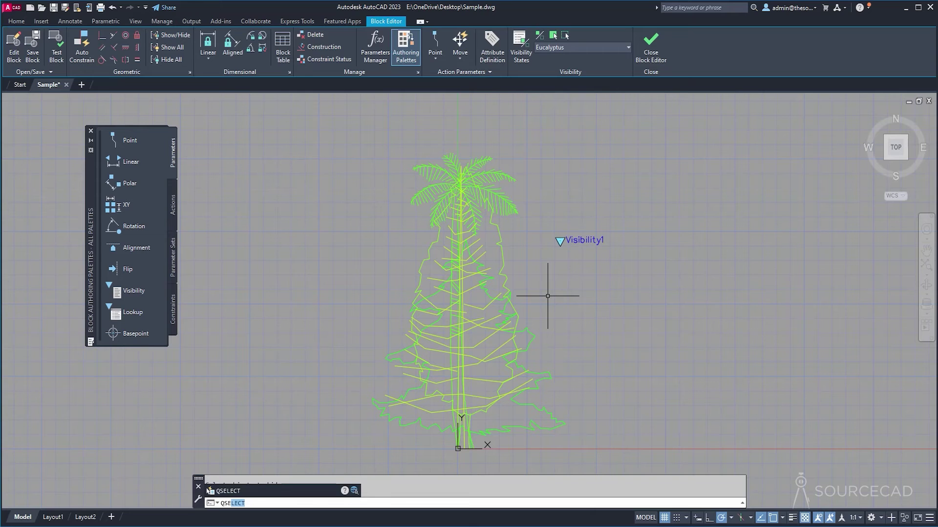
pyautogui.press('Return')
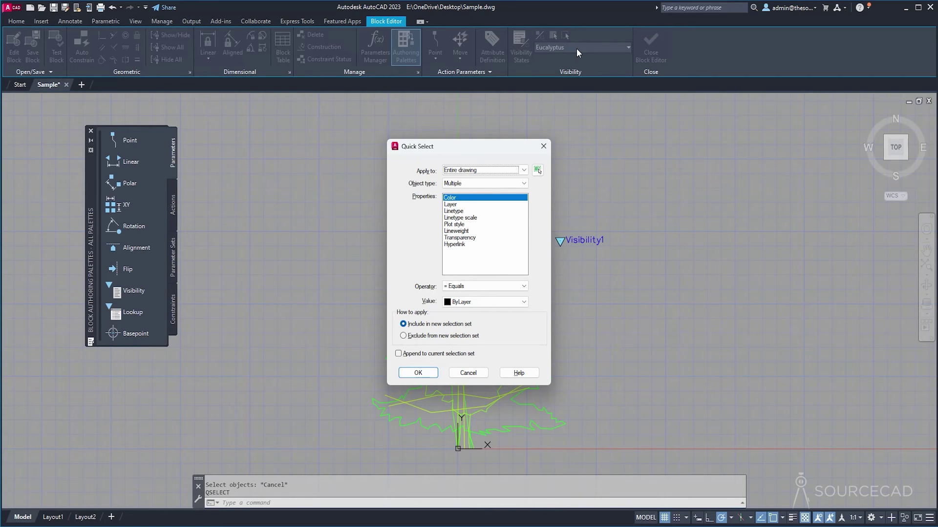
# - Use Quick Select to select every object whose colour is not Color 60
pyautogui.moveTo(477, 147); pyautogui.dragTo(268, 149)
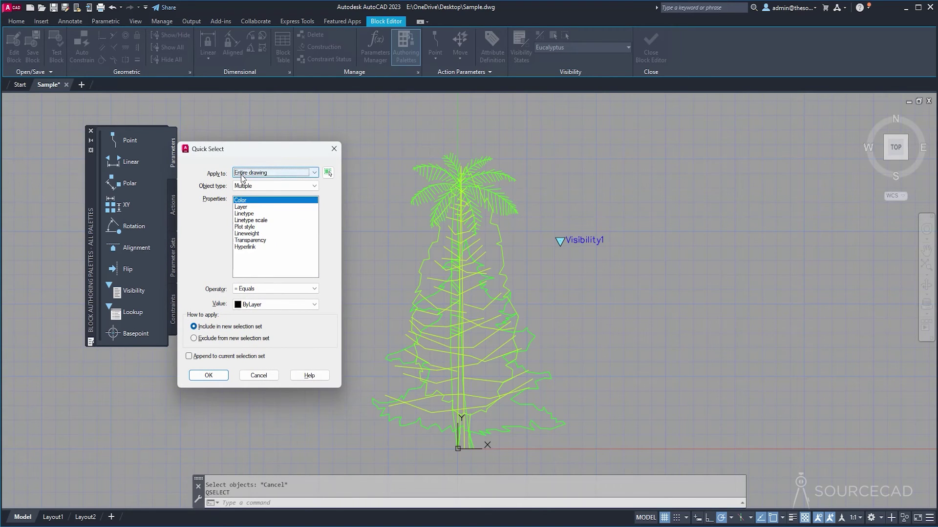
pyautogui.click(259, 187)
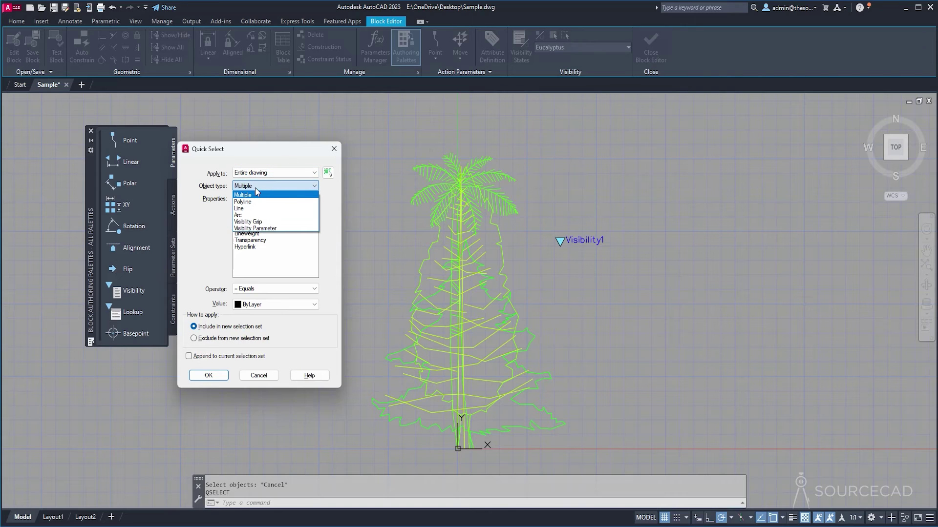
pyautogui.click(250, 194)
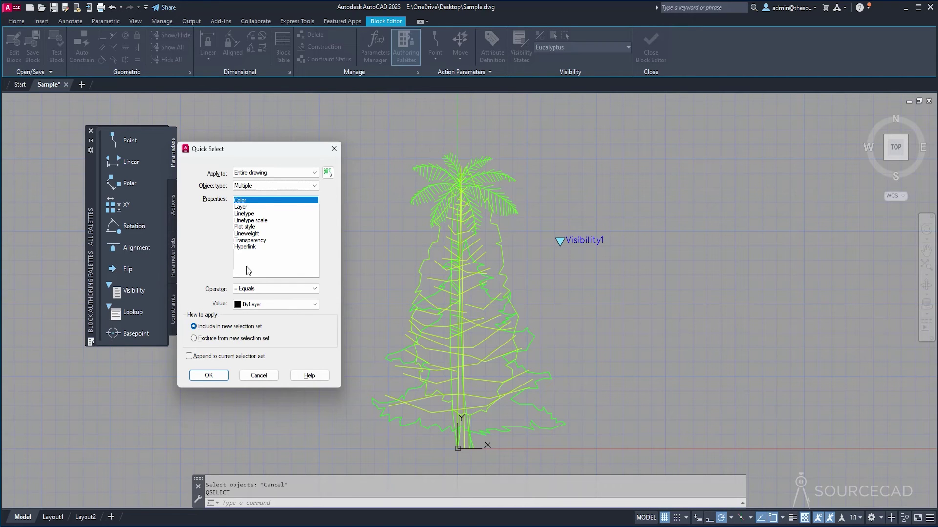
pyautogui.click(256, 304)
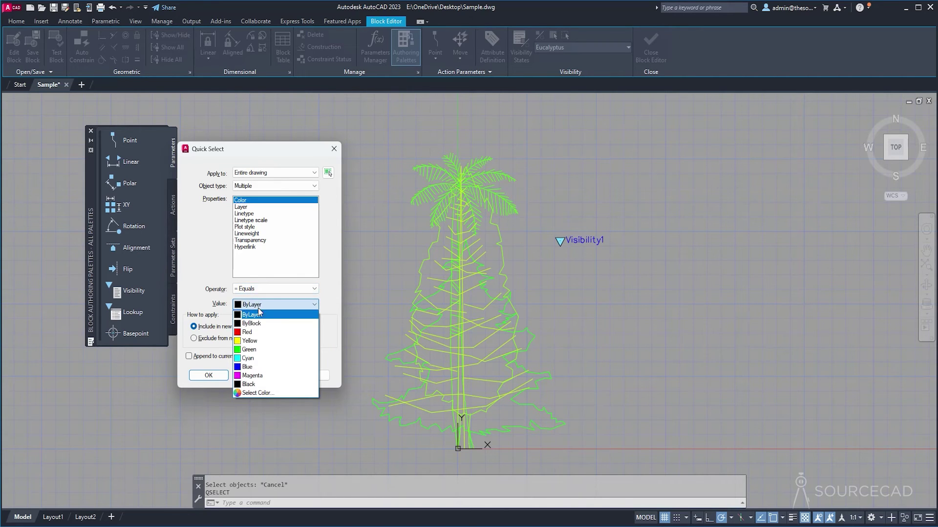
pyautogui.click(289, 392)
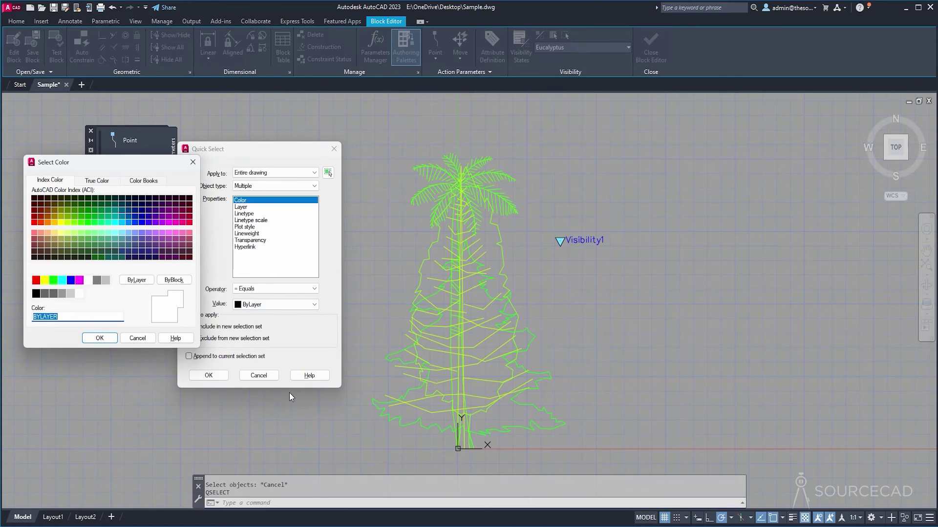
pyautogui.moveTo(107, 162); pyautogui.dragTo(142, 189)
pyautogui.click(103, 251)
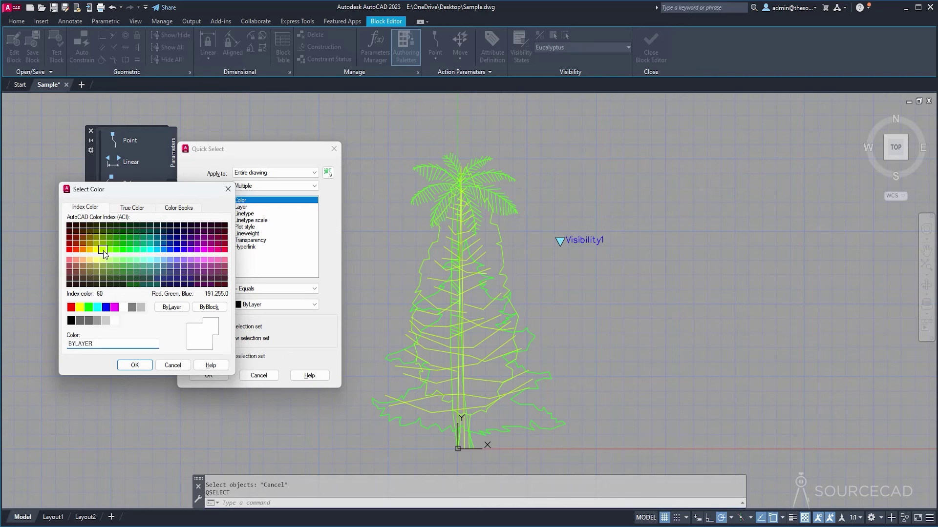
pyautogui.click(137, 366)
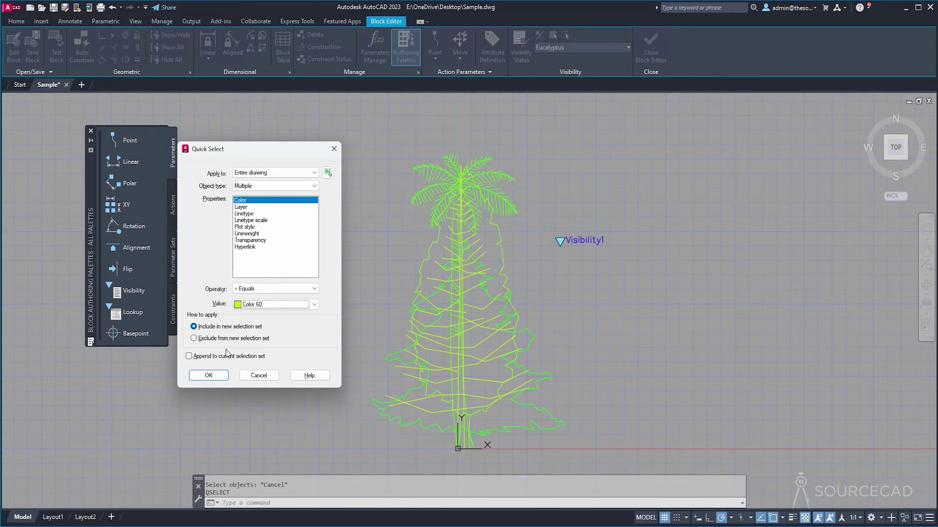
pyautogui.click(194, 339)
pyautogui.click(208, 374)
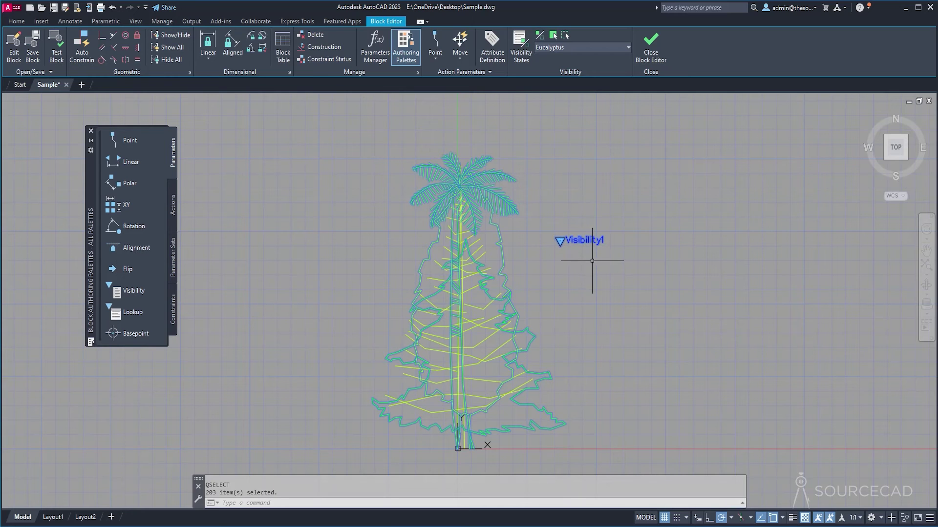
# - Make the selected non-60 objects invisible in Eucalyptus, then switch to the Cedar state
pyautogui.click(588, 239)
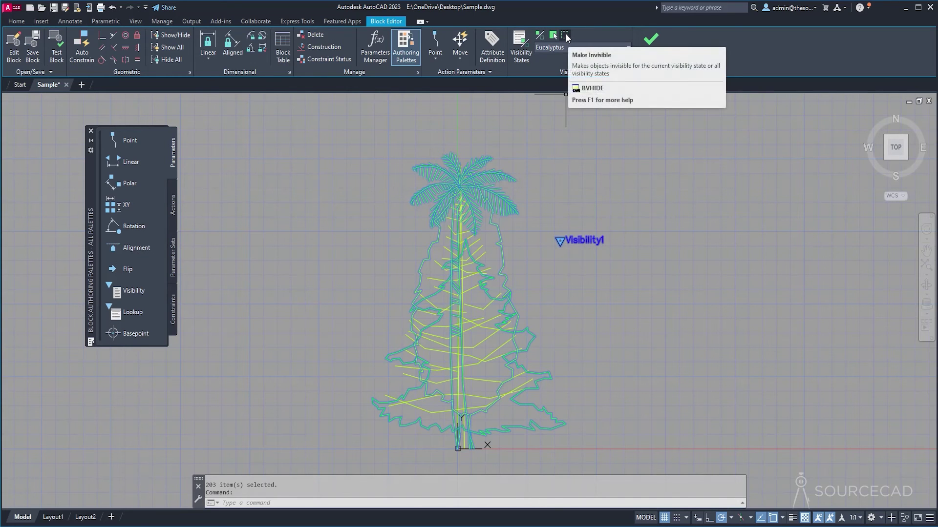
pyautogui.click(565, 35)
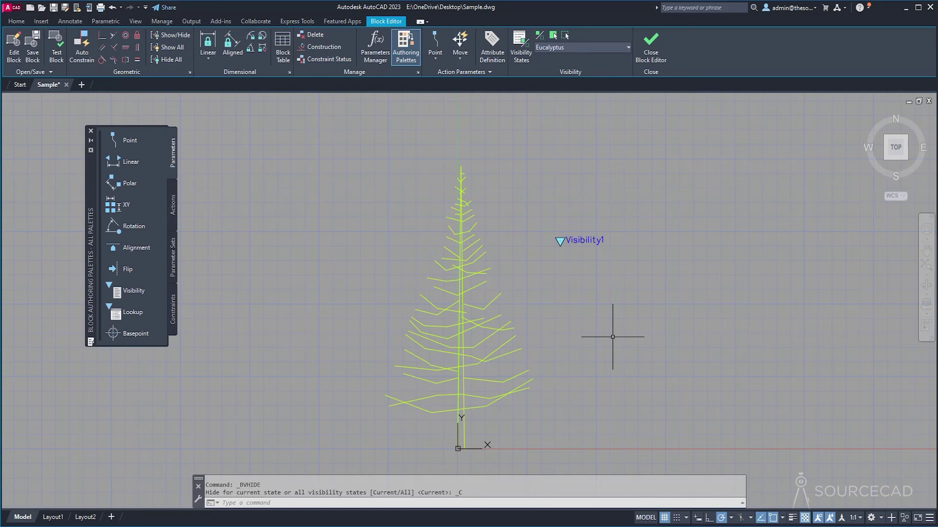
pyautogui.click(567, 46)
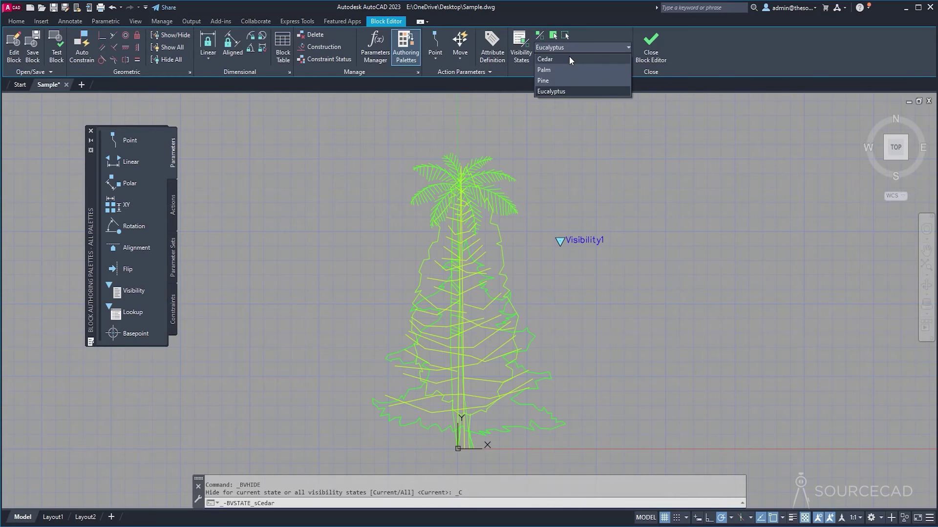
pyautogui.click(569, 58)
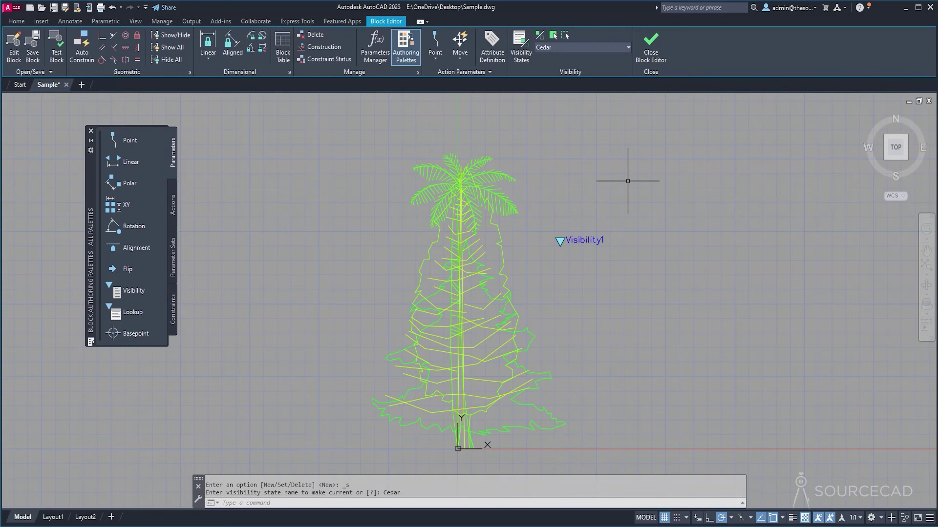
# - Use QSELECT to pick everything except colour 70 and make it invisible in the Cedar state
pyautogui.write('qse')
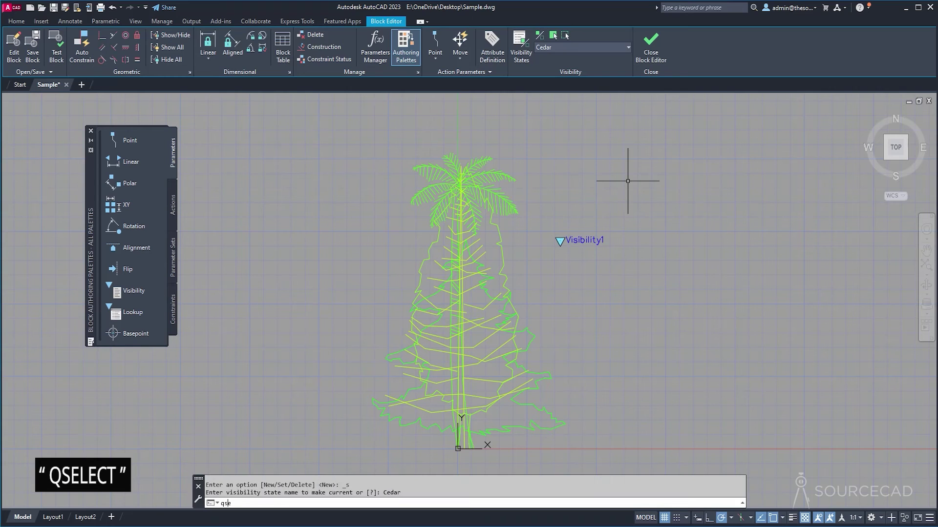
pyautogui.write('lect')
pyautogui.press('Return')
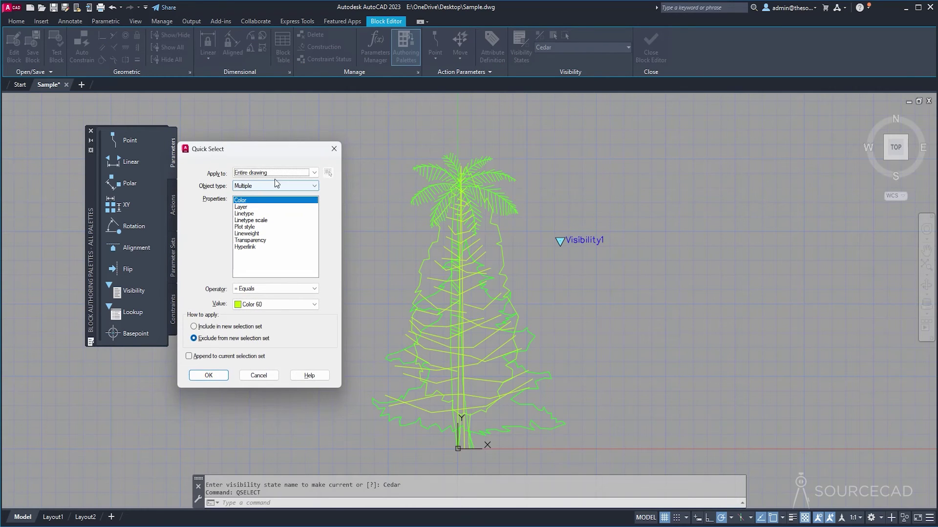
pyautogui.click(261, 305)
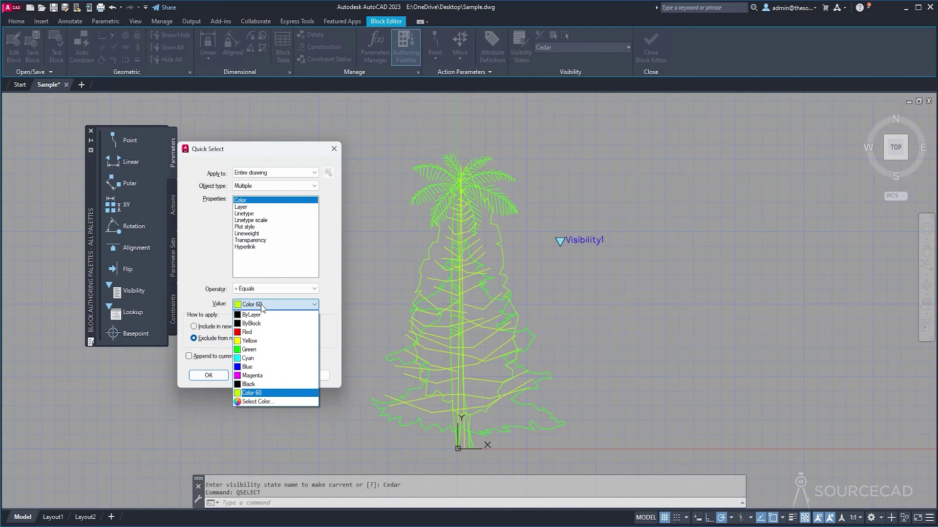
pyautogui.click(278, 405)
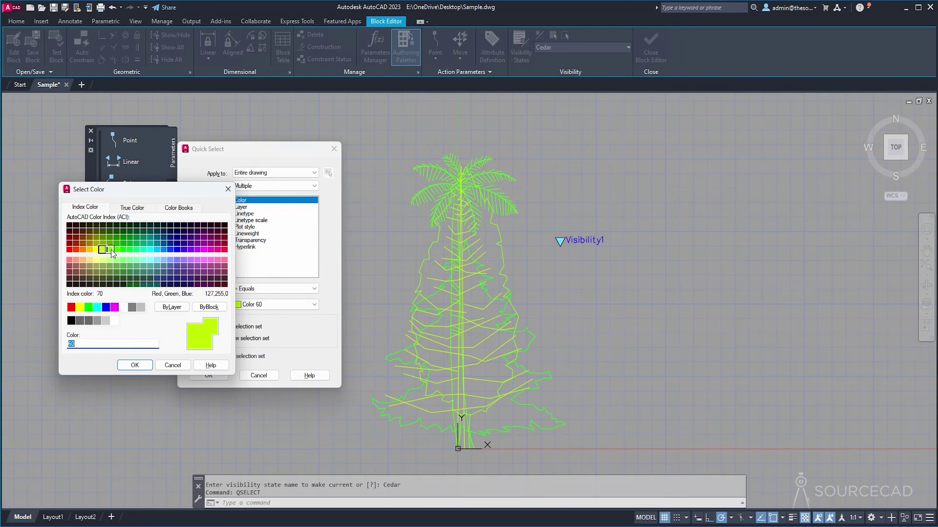
pyautogui.click(110, 250)
pyautogui.click(133, 364)
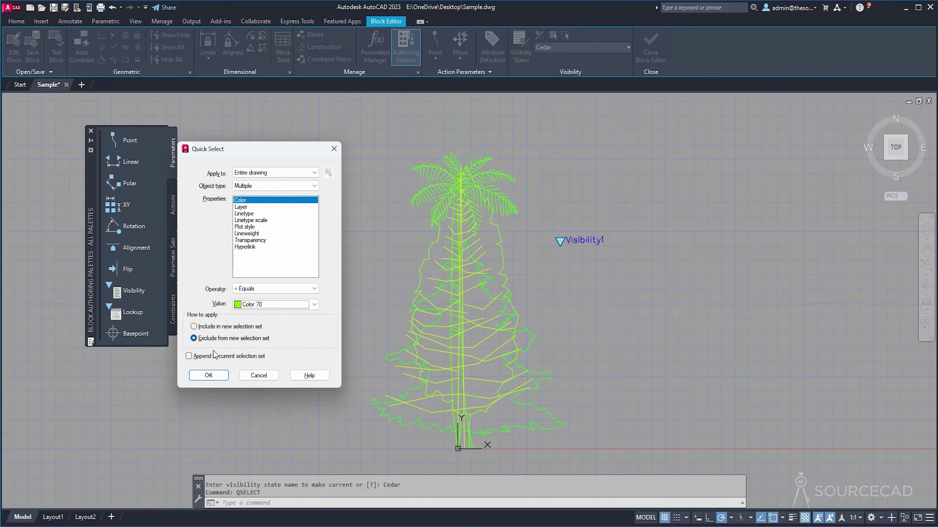
pyautogui.click(209, 376)
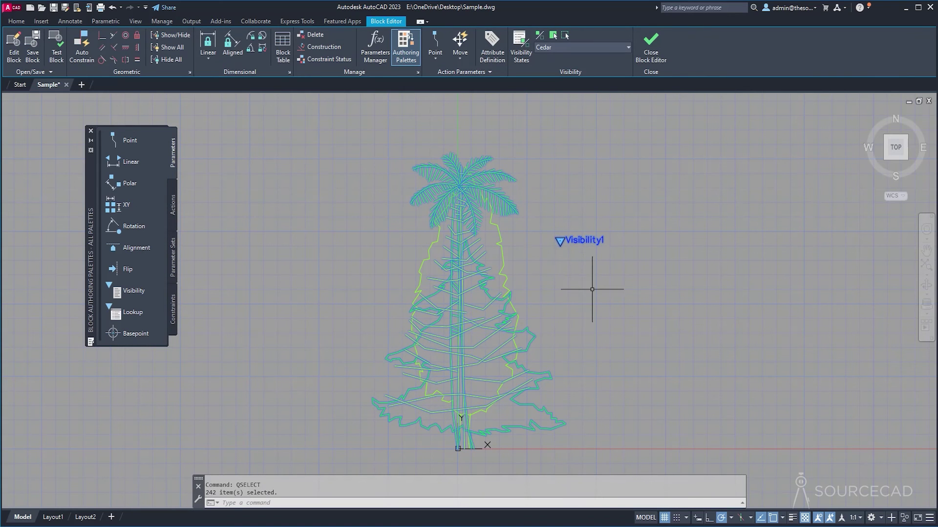
pyautogui.click(584, 244)
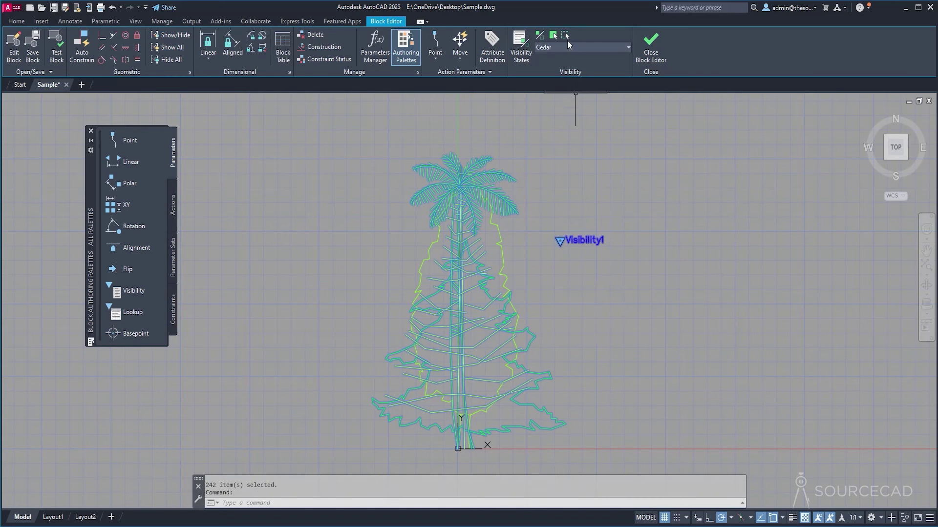
pyautogui.click(565, 37)
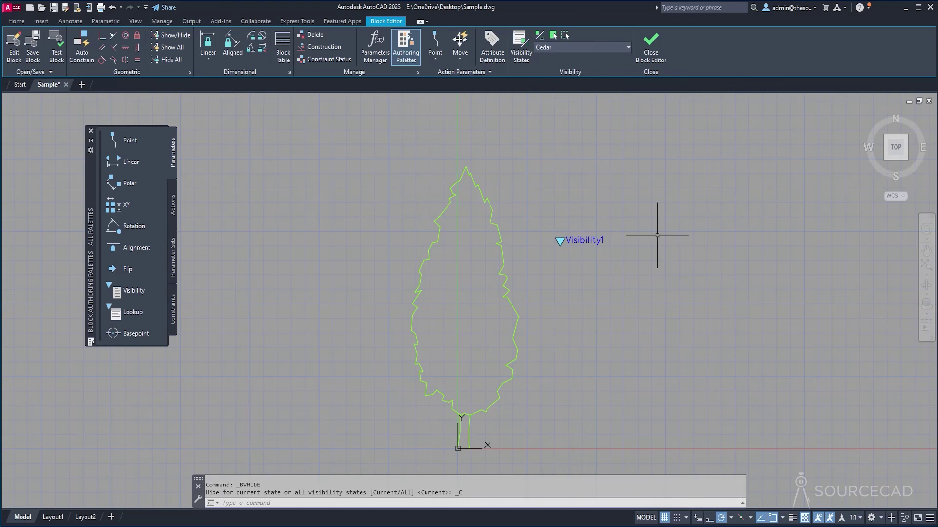
pyautogui.click(596, 48)
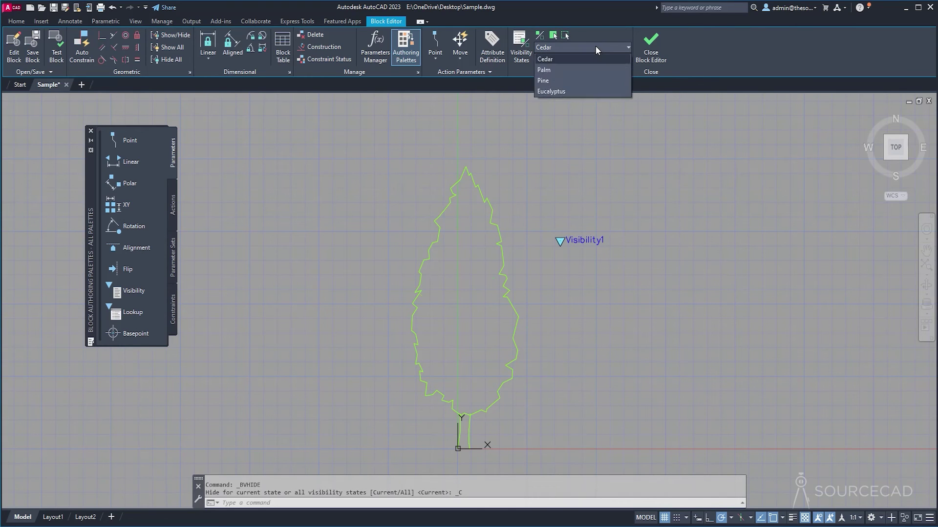
pyautogui.click(581, 70)
# - In the Palm state, hide everything except the palm's colour using QSELECT and Make Invisible
pyautogui.write('qs')
pyautogui.press('Return')
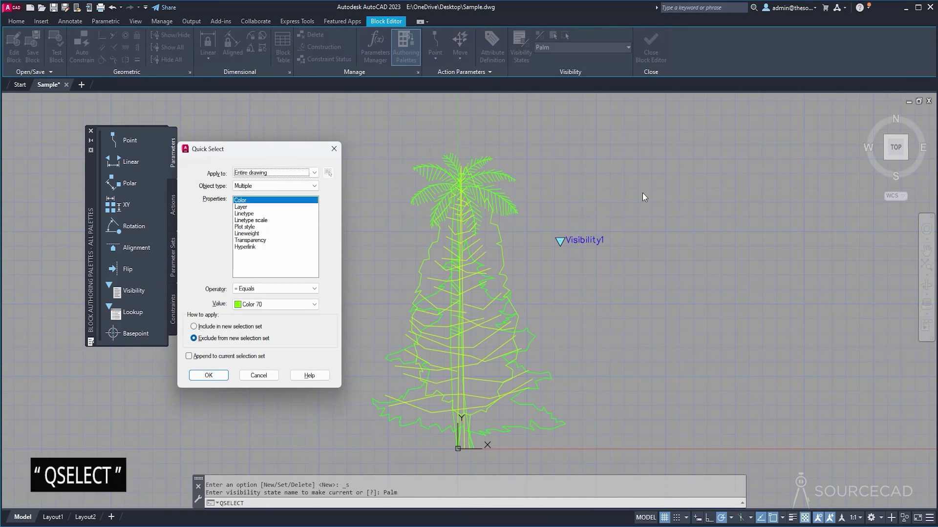
pyautogui.click(268, 305)
pyautogui.click(282, 413)
pyautogui.click(132, 364)
pyautogui.click(209, 375)
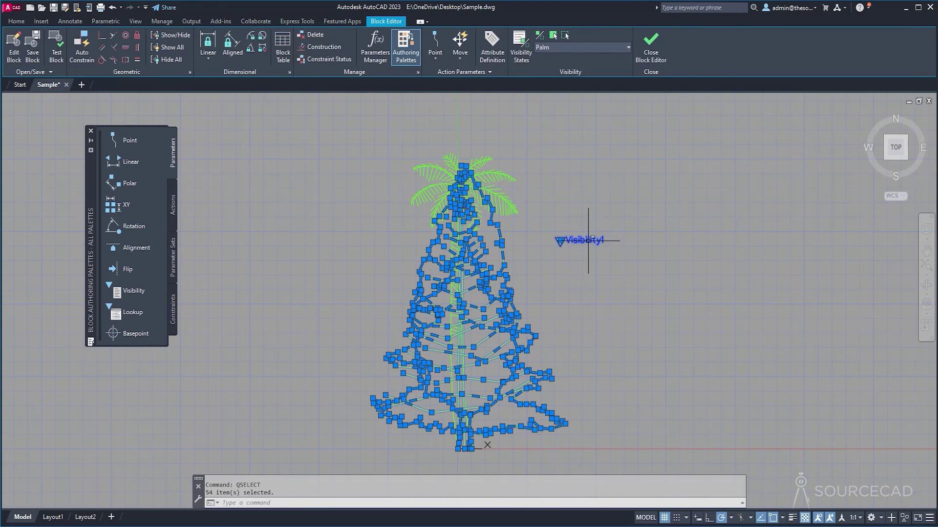
pyautogui.click(565, 35)
# - In the Pine state, hide everything except colour 90 geometry using QSELECT
pyautogui.click(569, 46)
pyautogui.click(577, 81)
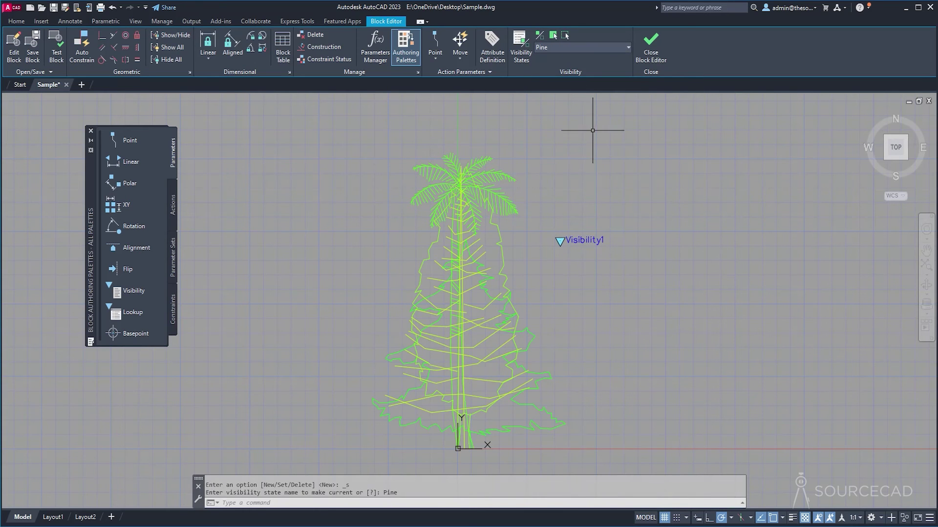
pyautogui.write('qselect')
pyautogui.press('Return')
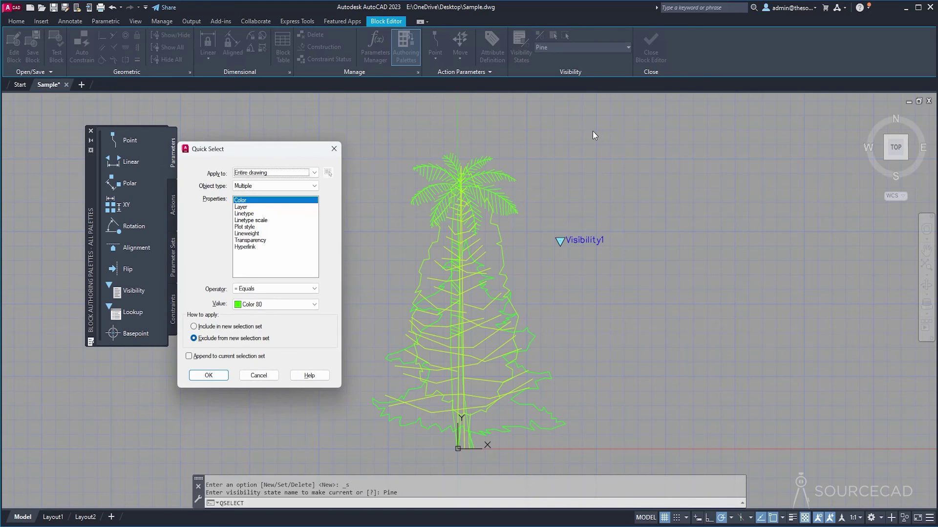
pyautogui.click(283, 304)
pyautogui.click(283, 418)
pyautogui.click(123, 249)
pyautogui.click(135, 365)
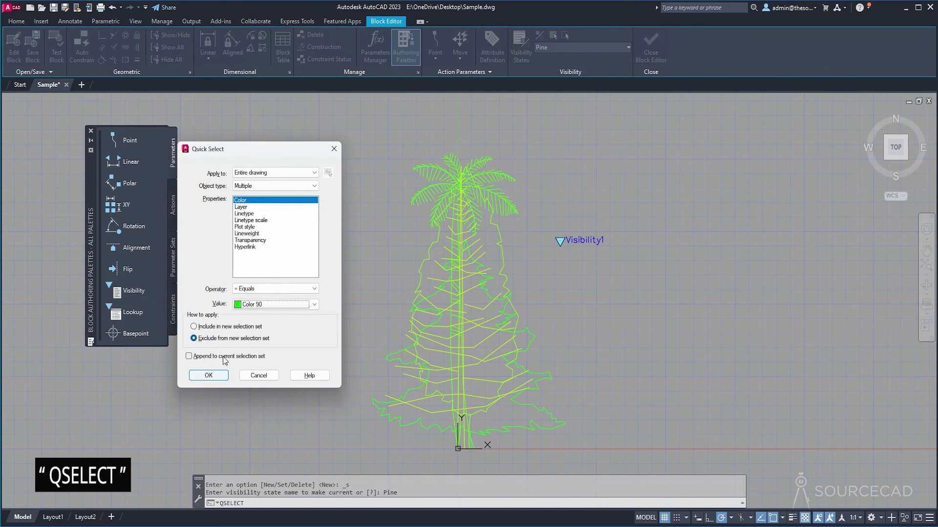
pyautogui.click(216, 373)
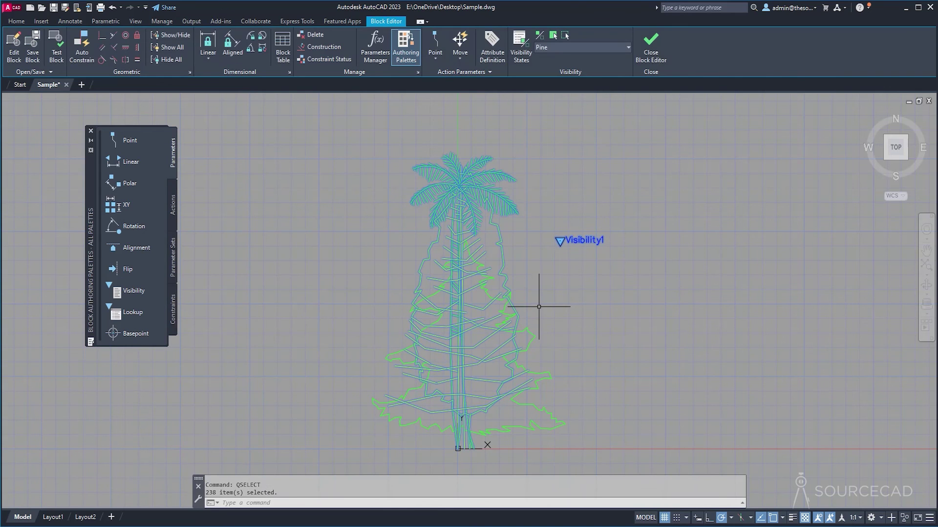
pyautogui.click(564, 35)
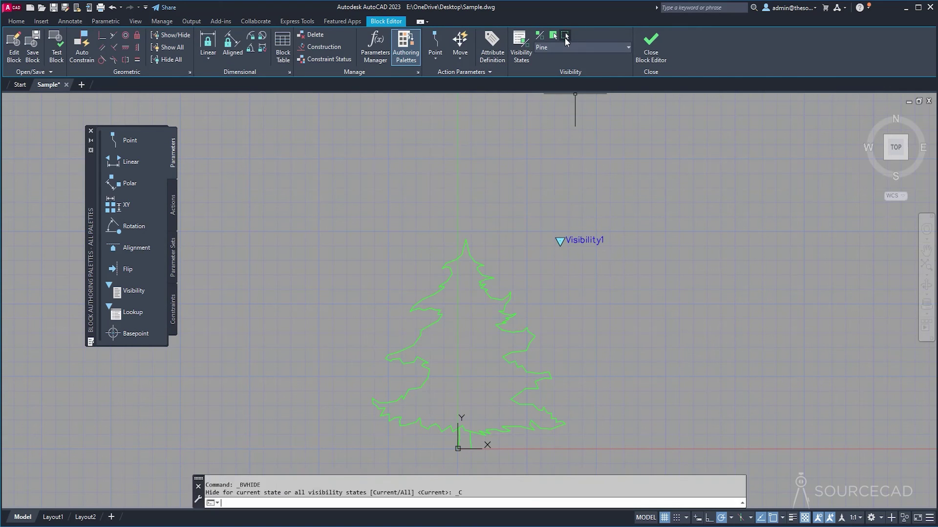
pyautogui.click(578, 47)
# - In the Palm state, window-select the palm tree and set its colour to ByLayer
pyautogui.click(581, 91)
pyautogui.click(590, 49)
pyautogui.click(581, 80)
pyautogui.click(593, 47)
pyautogui.click(591, 69)
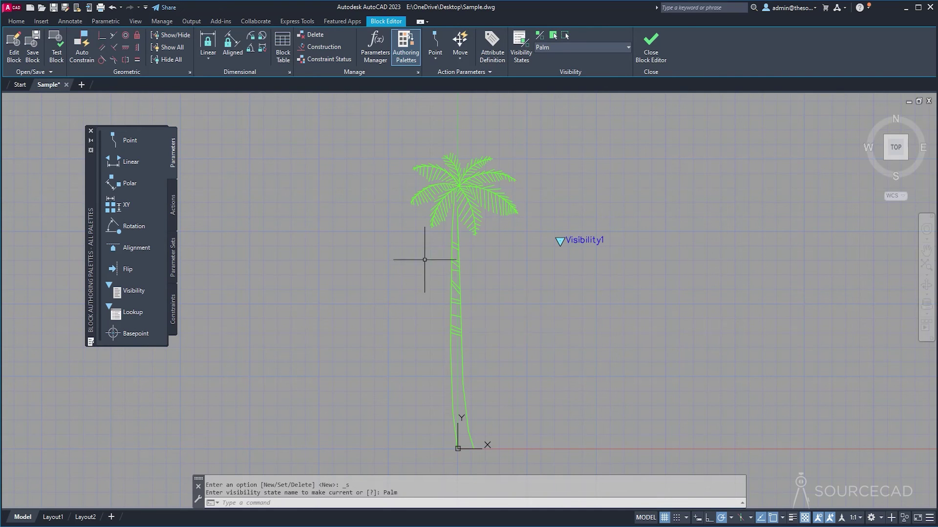
pyautogui.click(401, 128)
pyautogui.click(528, 458)
pyautogui.click(17, 21)
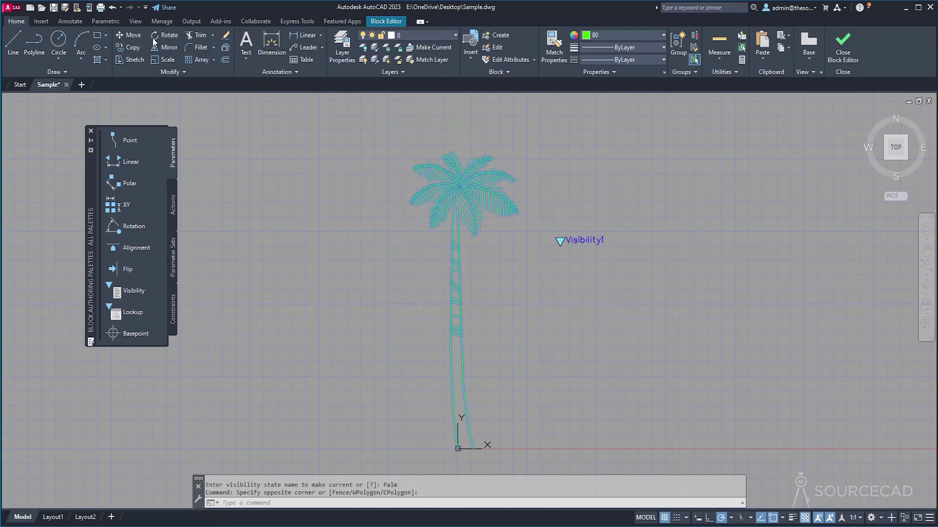
pyautogui.click(597, 37)
pyautogui.click(605, 46)
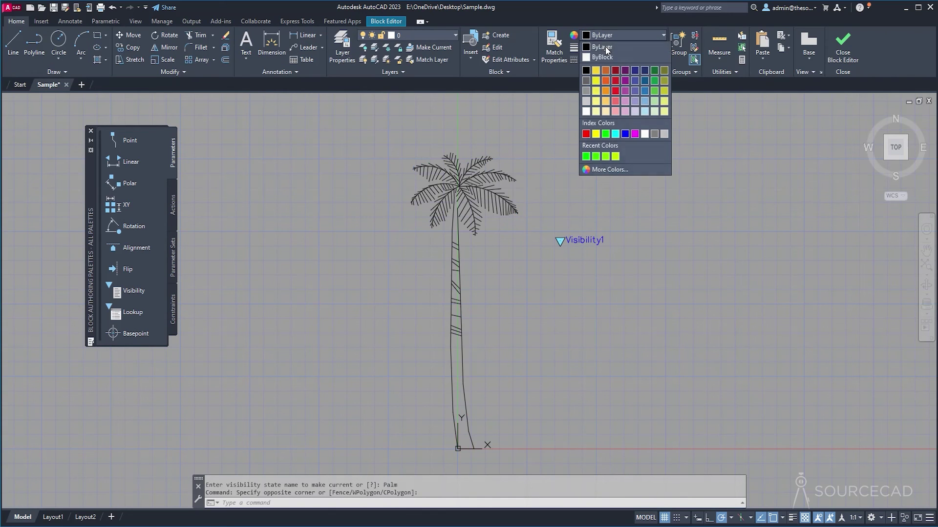
pyautogui.press('Escape')
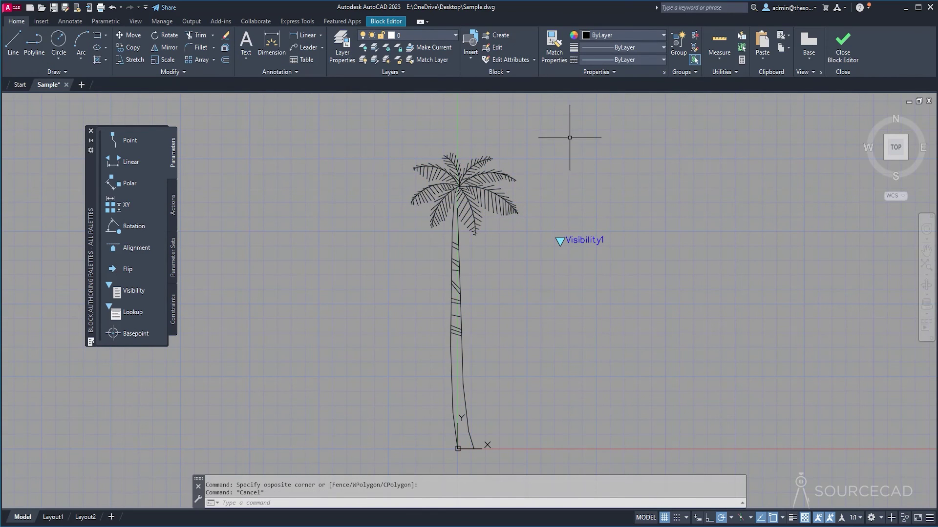
pyautogui.click(386, 21)
# - In the Cedar state, window-select the cedar outline and make it black
pyautogui.click(578, 47)
pyautogui.click(582, 60)
pyautogui.click(414, 159)
pyautogui.click(529, 448)
pyautogui.click(19, 22)
pyautogui.click(601, 35)
pyautogui.click(617, 45)
pyautogui.press('Escape')
pyautogui.click(385, 21)
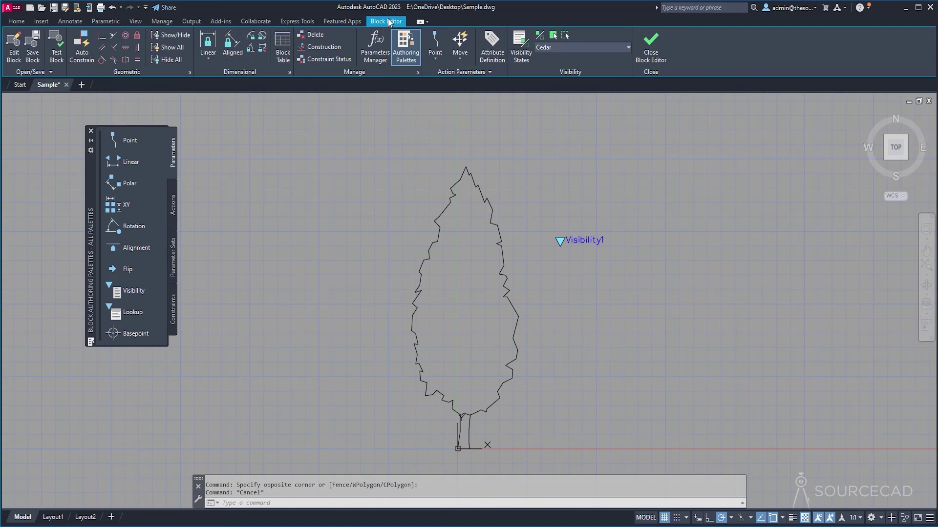
# - In the Pine state, select all the pine geometry and make it black
pyautogui.click(585, 47)
pyautogui.click(584, 71)
pyautogui.click(586, 48)
pyautogui.click(586, 84)
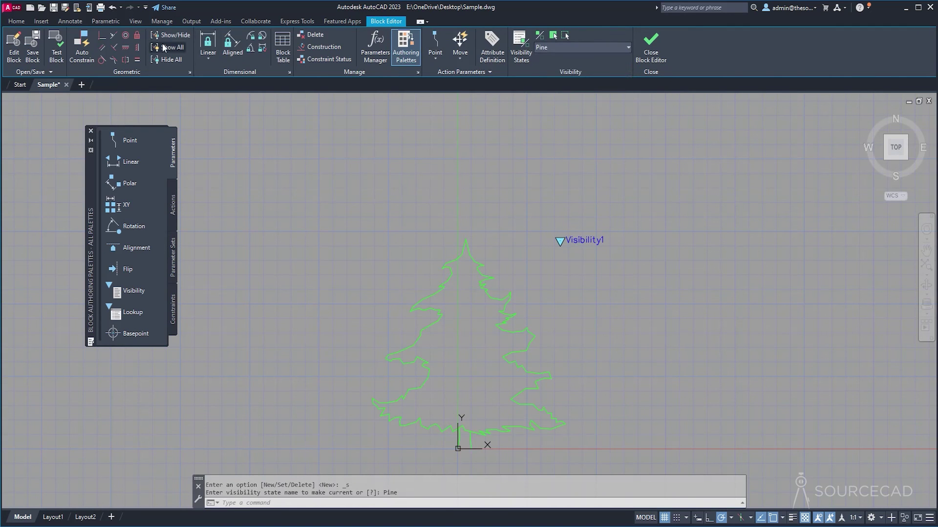
pyautogui.click(16, 21)
pyautogui.click(622, 35)
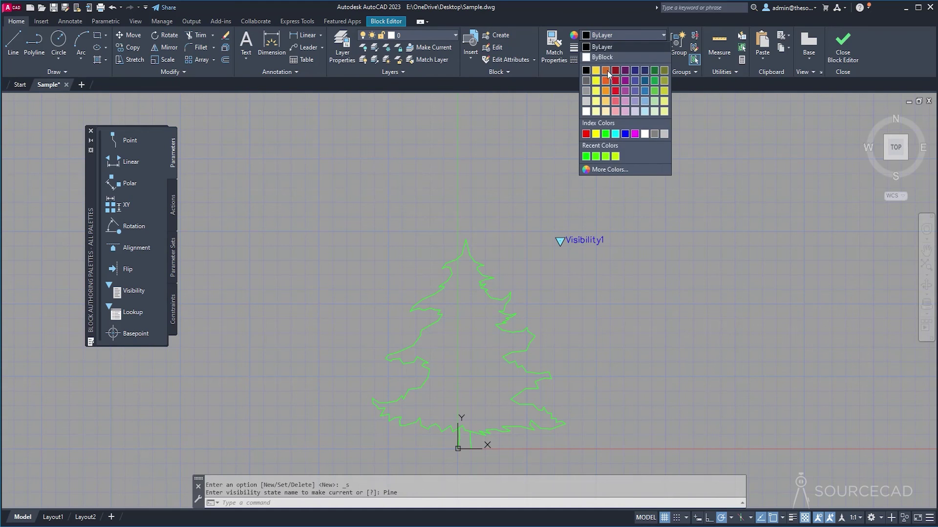
pyautogui.click(620, 46)
pyautogui.click(352, 181)
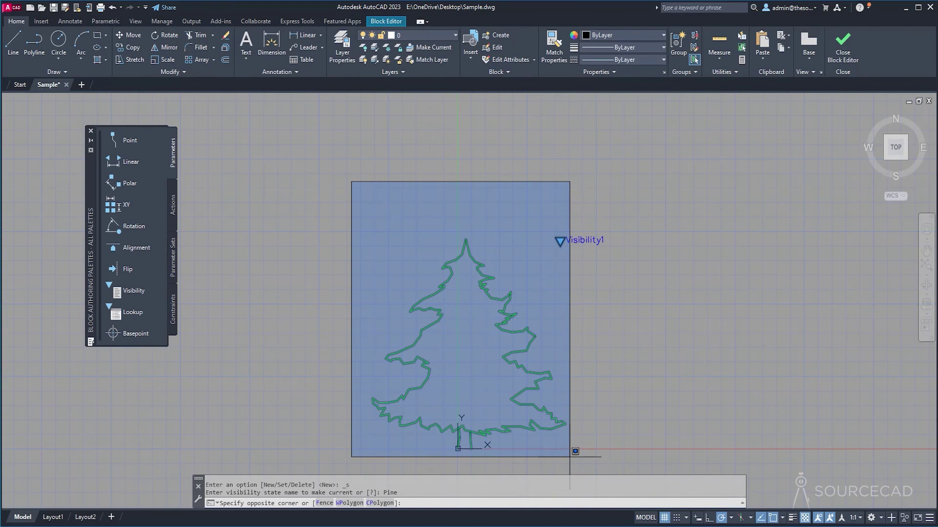
pyautogui.click(575, 451)
pyautogui.click(561, 454)
pyautogui.click(345, 310)
pyautogui.click(606, 35)
pyautogui.click(608, 45)
pyautogui.press('Escape')
pyautogui.click(386, 21)
# - In the Eucalyptus state, window-select the eucalyptus tree and make it black
pyautogui.click(570, 47)
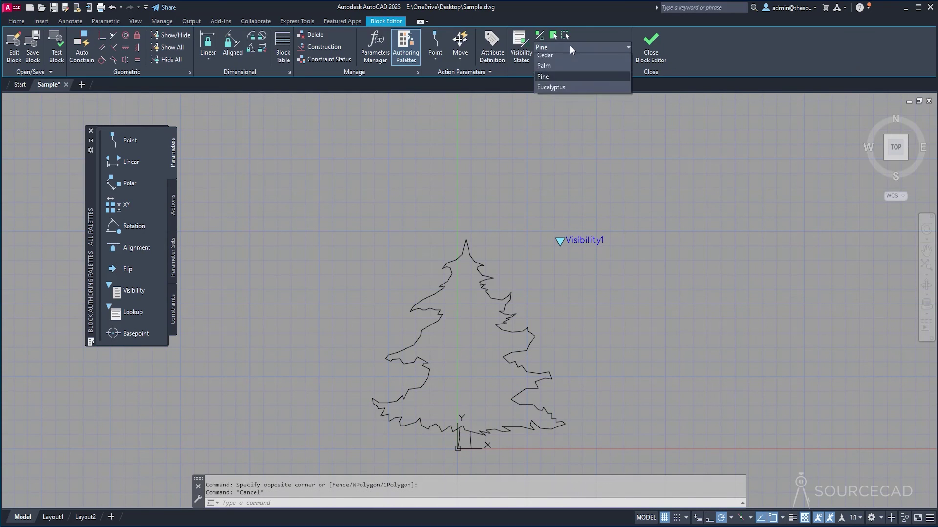
pyautogui.click(578, 87)
pyautogui.click(378, 142)
pyautogui.click(567, 454)
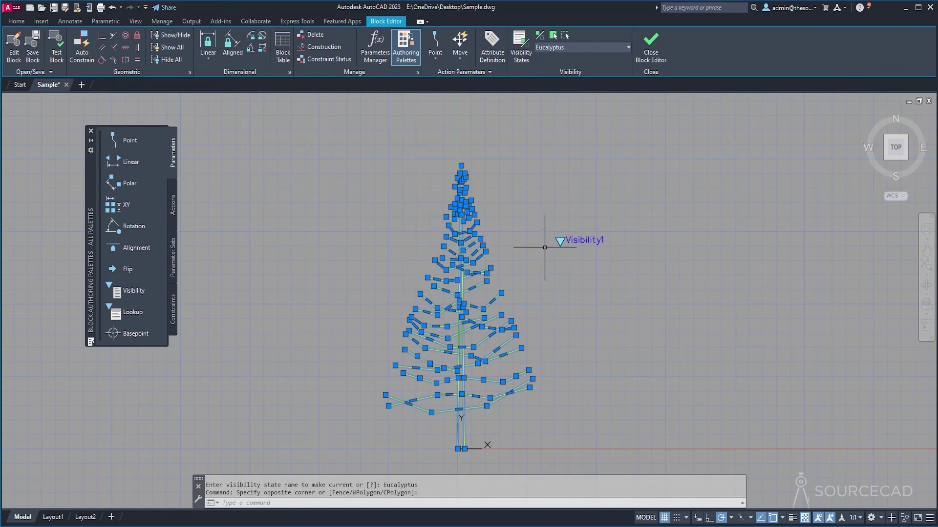
pyautogui.click(22, 22)
pyautogui.click(634, 36)
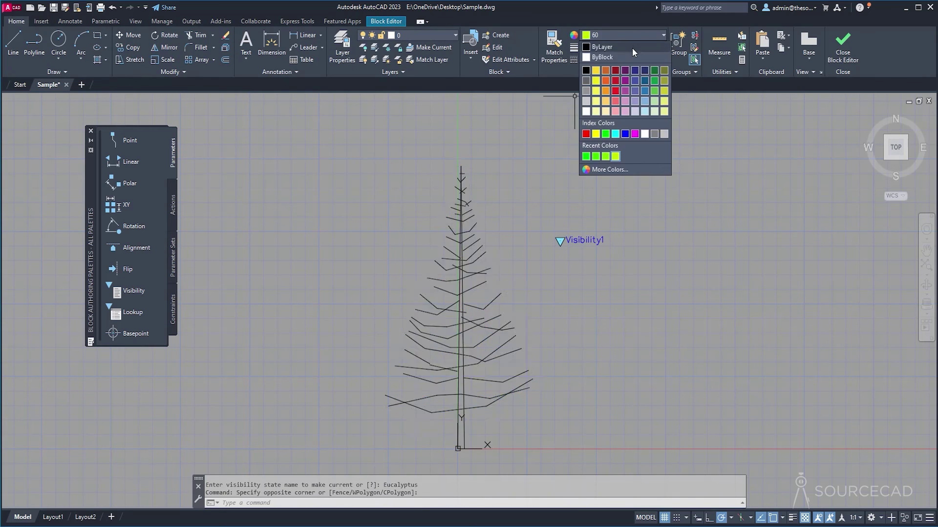
pyautogui.click(632, 48)
pyautogui.press('Escape')
pyautogui.click(388, 21)
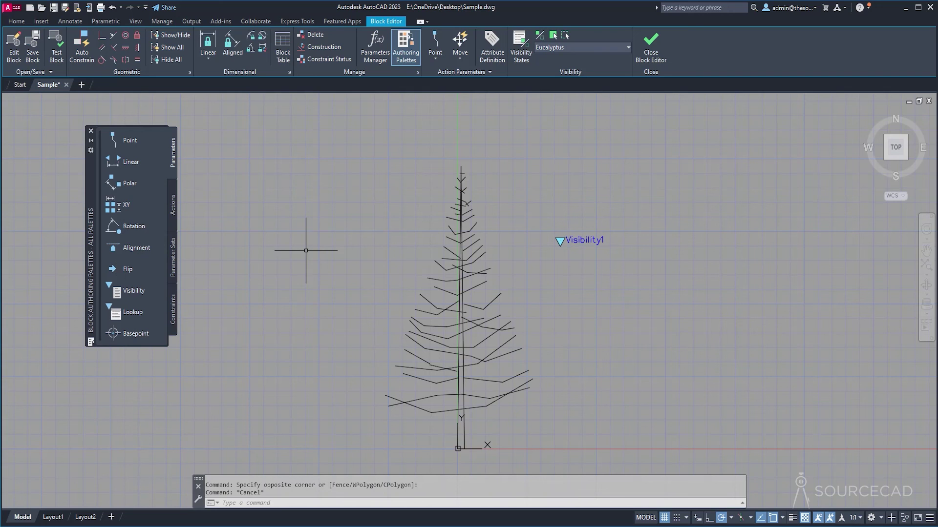
# - Close the Block Editor saving Dynamic2, then set the placed tree's visibility grip to Pine
pyautogui.click(649, 54)
pyautogui.click(337, 251)
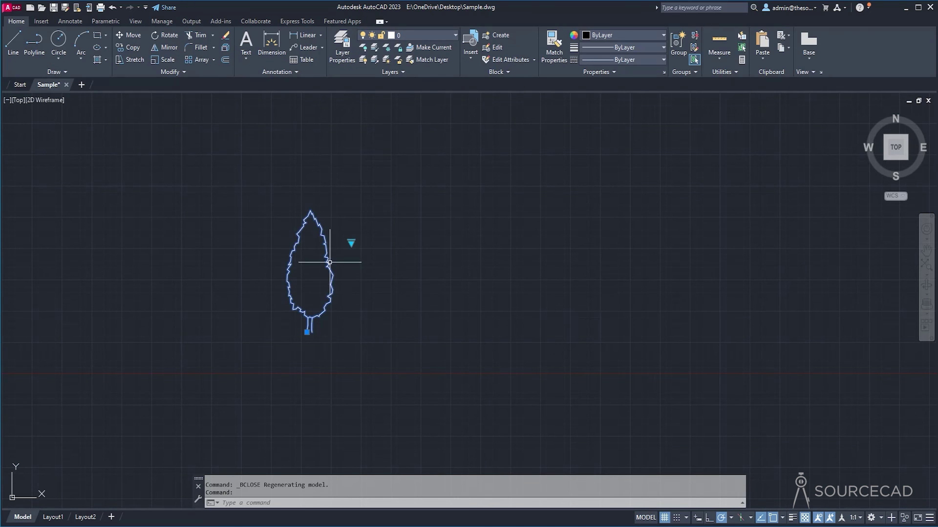
pyautogui.click(351, 243)
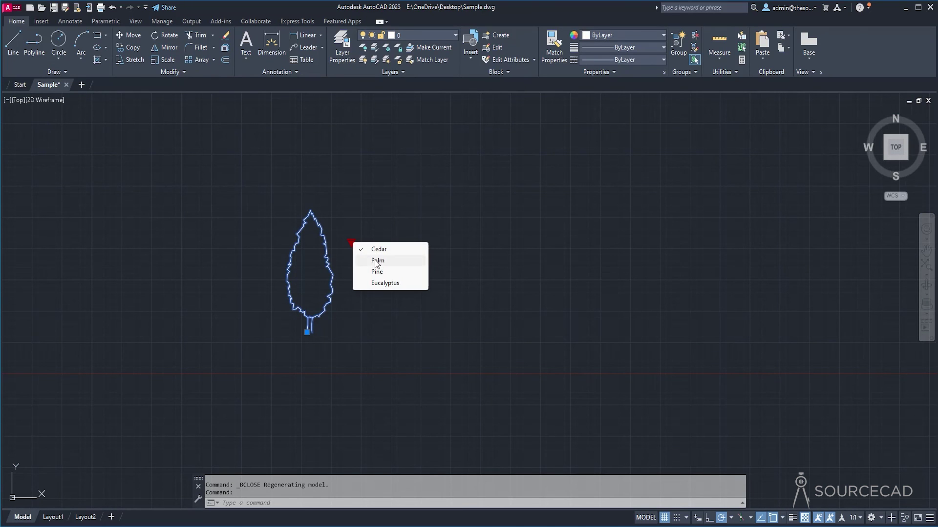
pyautogui.click(376, 262)
pyautogui.click(350, 241)
pyautogui.click(375, 268)
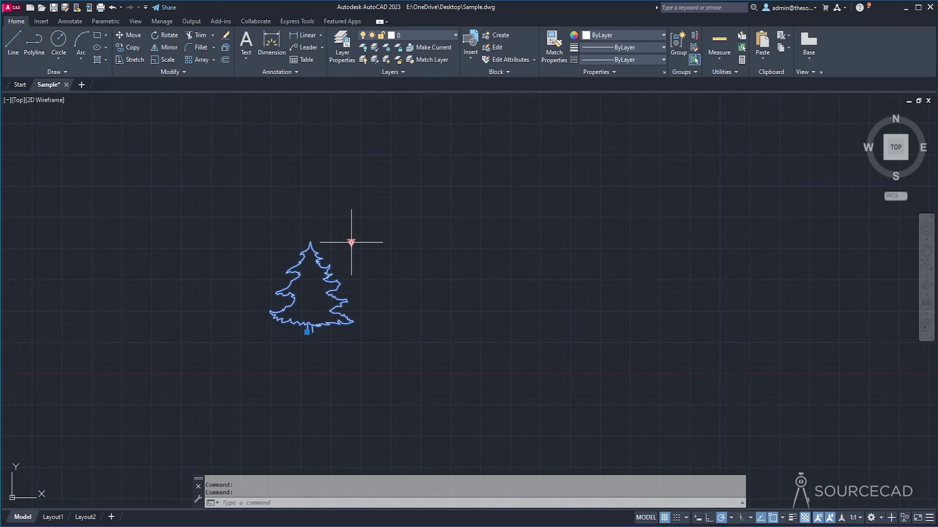